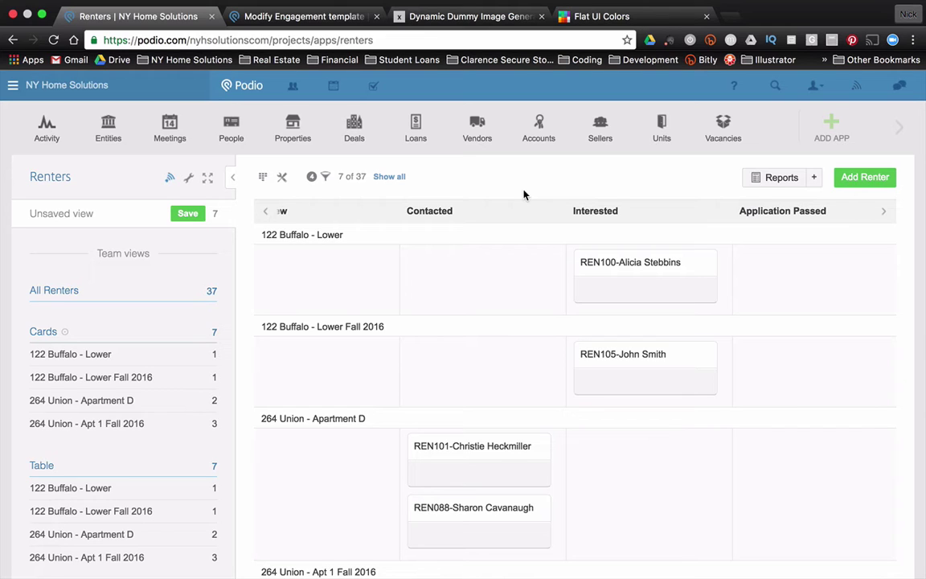
left_click(658, 367)
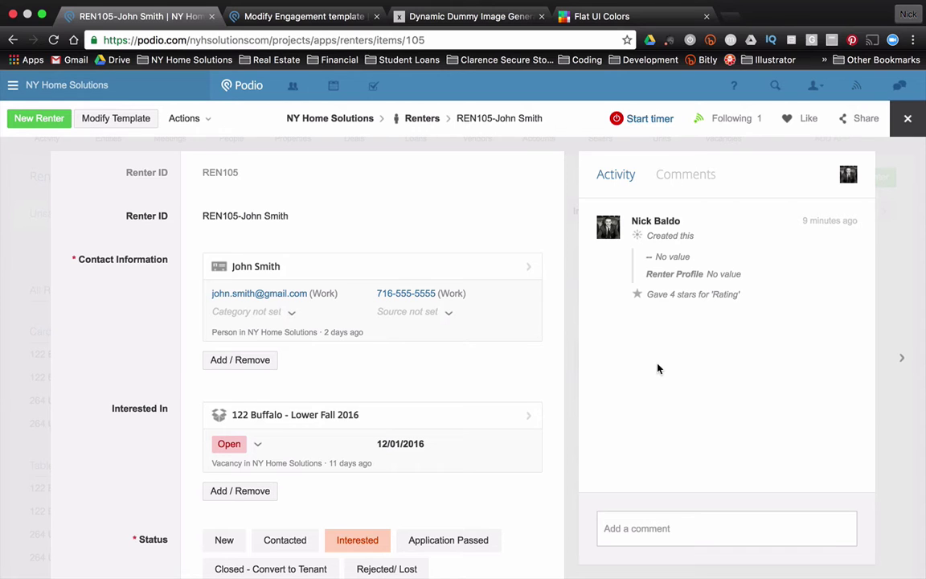
scroll(423, 357, "down", 10)
scroll(424, 357, "down", 12)
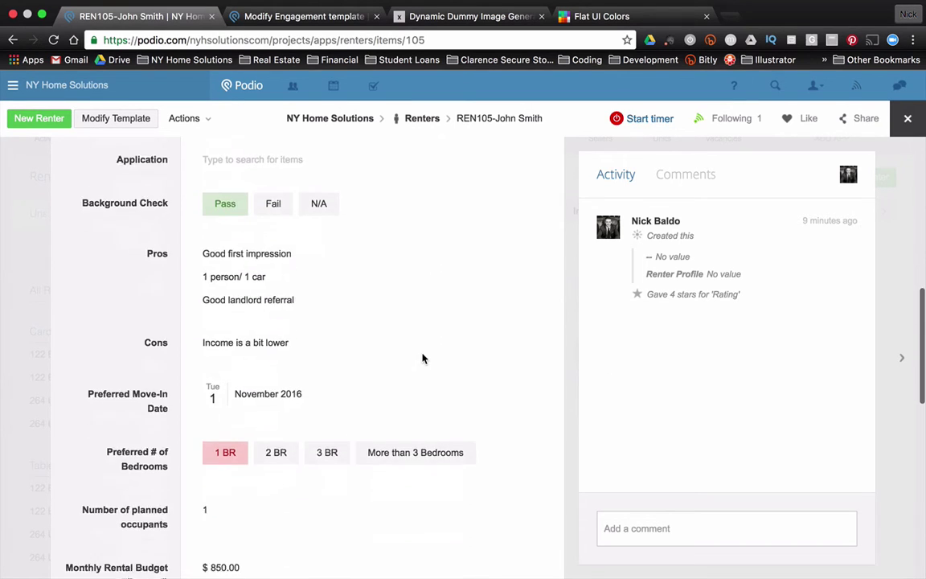
scroll(424, 358, "down", 4)
scroll(423, 358, "up", 5)
scroll(424, 358, "up", 8)
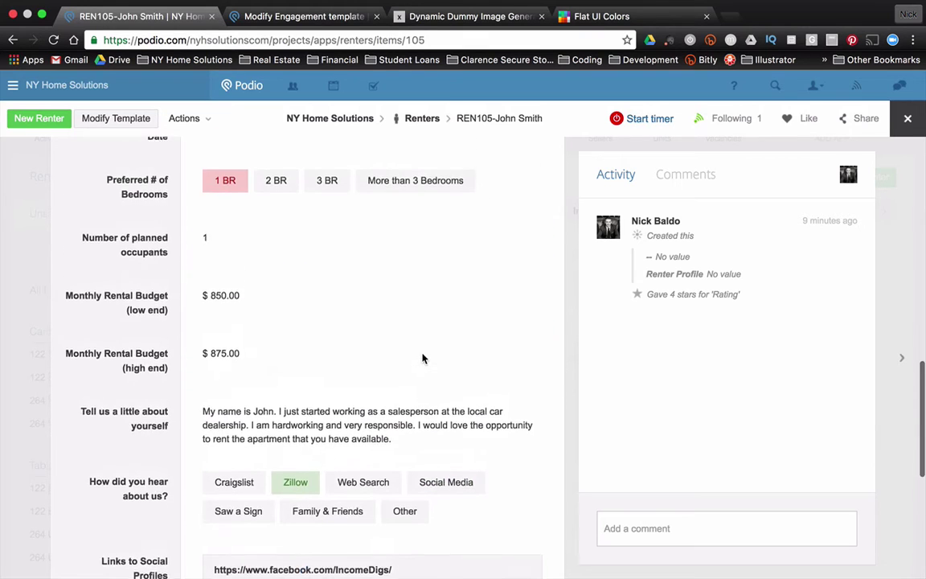
scroll(424, 358, "up", 6)
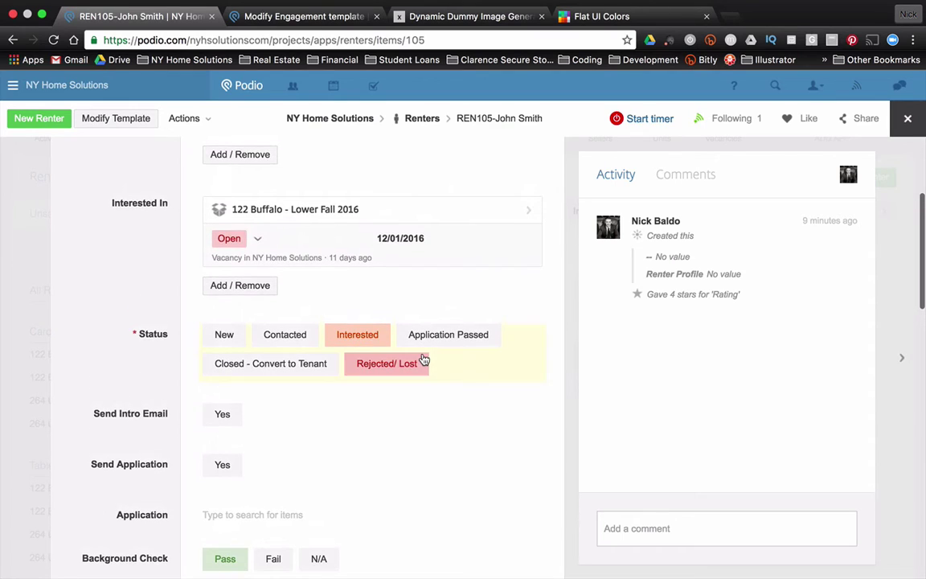
scroll(424, 357, "up", 3)
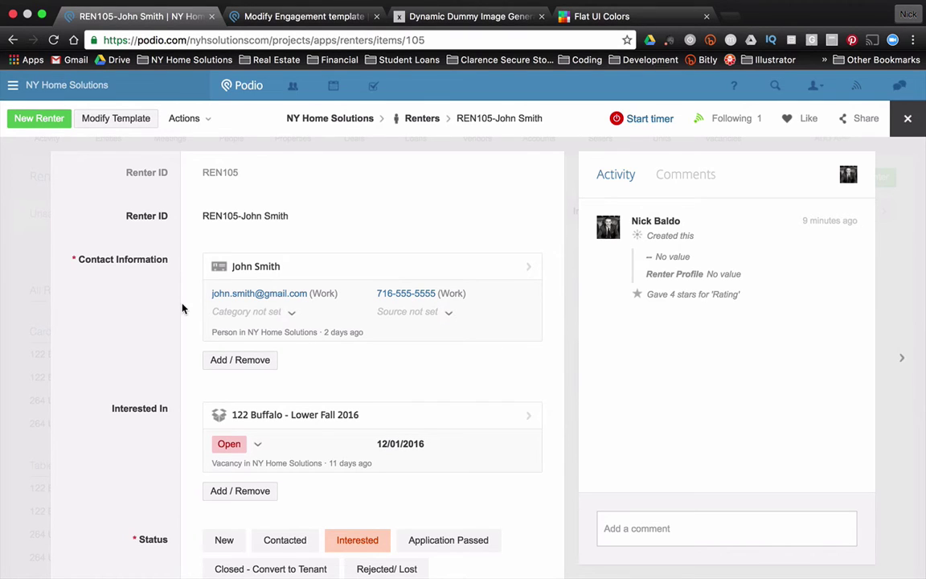
Bring up the dummyimage.com generator page and look over its options.
left_click(410, 21)
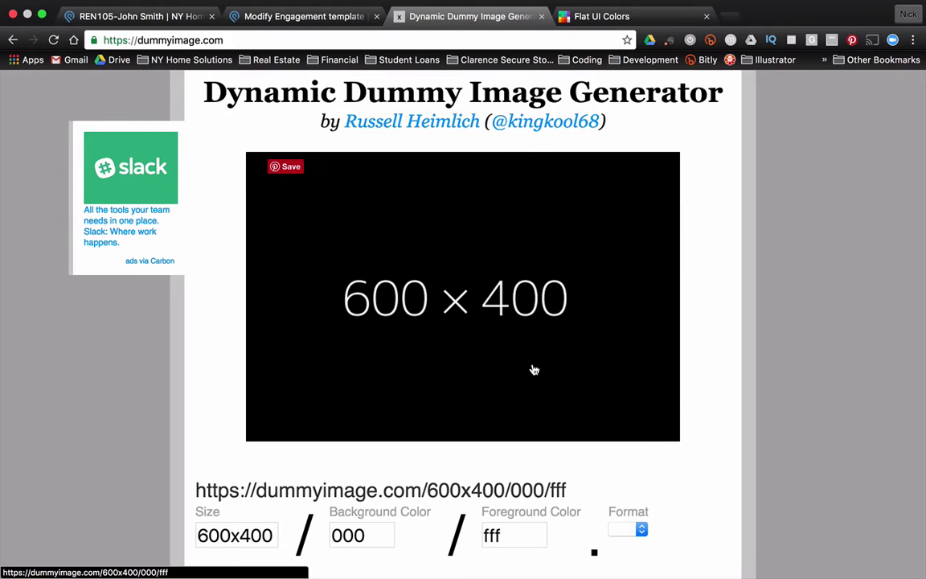
scroll(534, 368, "down", 3)
scroll(558, 352, "up", 1)
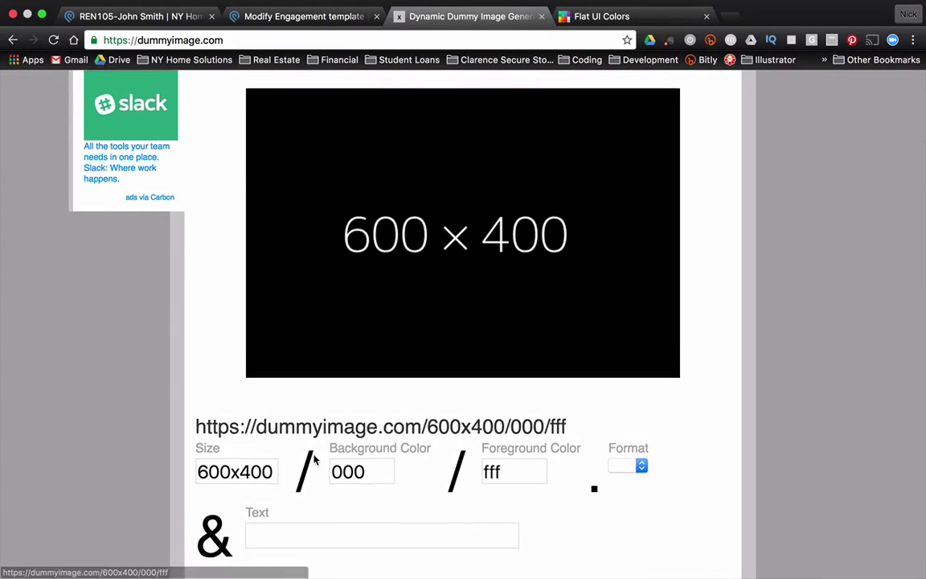
scroll(310, 459, "down", 3)
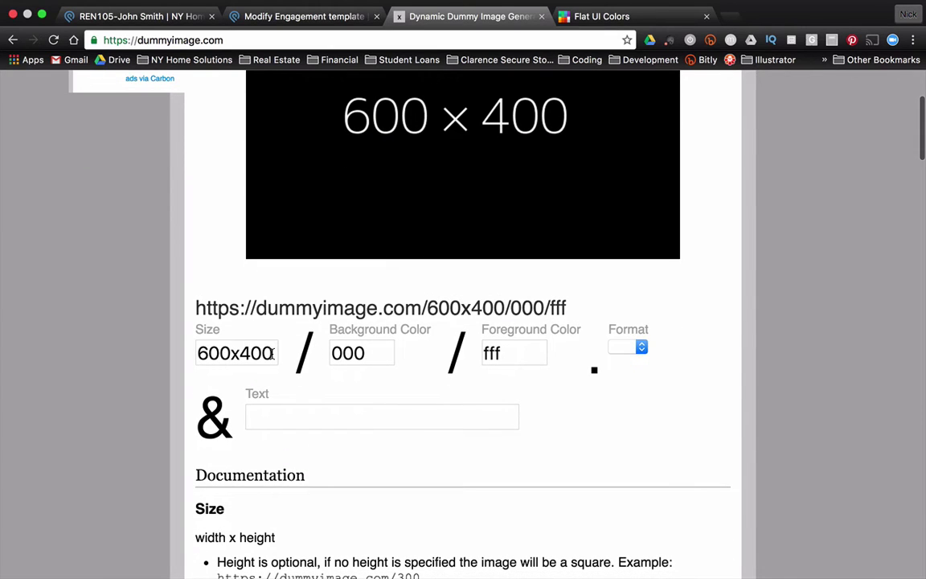
scroll(240, 349, "up", 2)
scroll(239, 349, "up", 2)
scroll(245, 370, "down", 1)
scroll(255, 398, "up", 1)
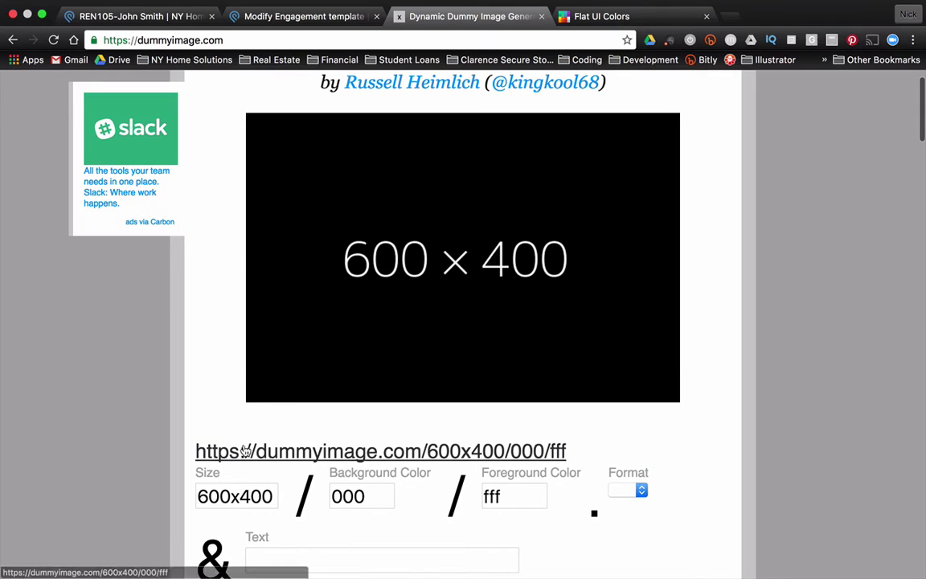
scroll(322, 381, "down", 1)
scroll(322, 381, "down", 1)
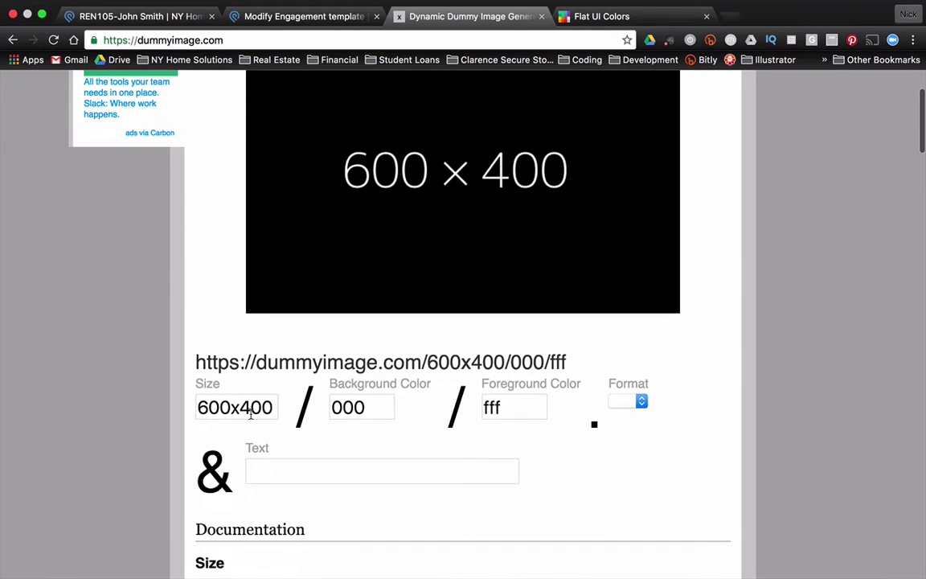
scroll(249, 410, "up", 2)
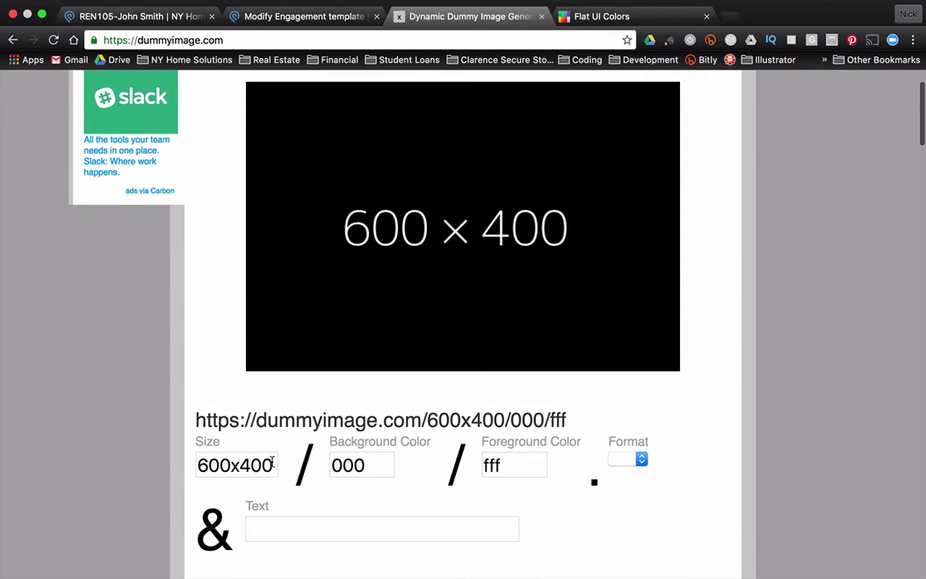
Set the placeholder image size to 800x40.
left_click(230, 464)
key("BackSpace")
key("BackSpace")
key("BackSpace")
type("800")
key("Tab")
left_click(270, 442)
key("BackSpace")
key("Tab")
Enter 'Renter Flow' as the banner text.
scroll(454, 336, "up", 2)
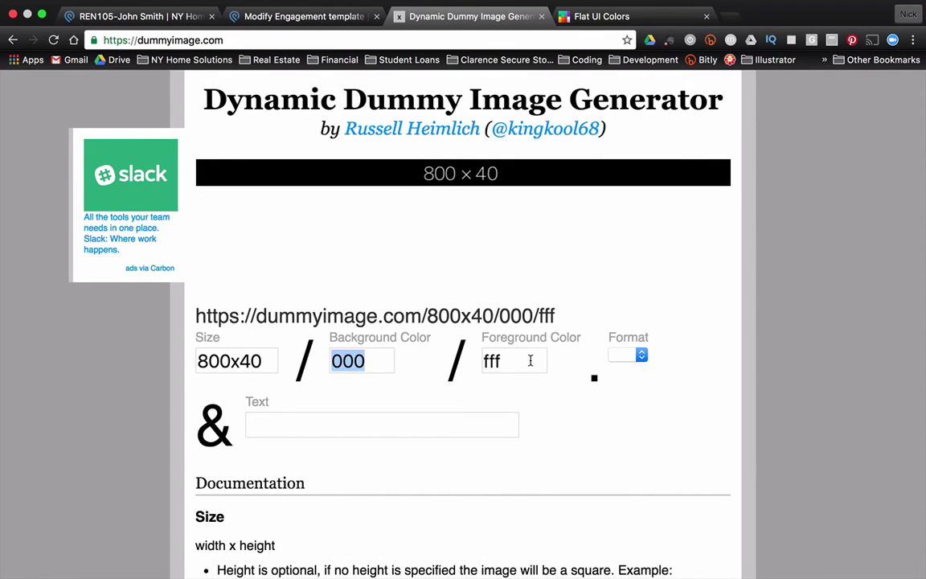
left_click(375, 430)
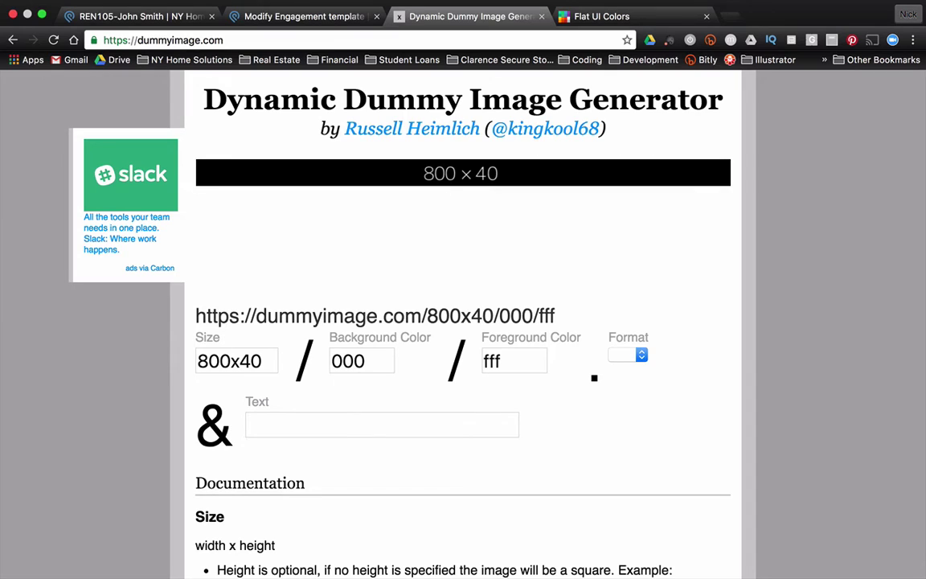
type("Renter ")
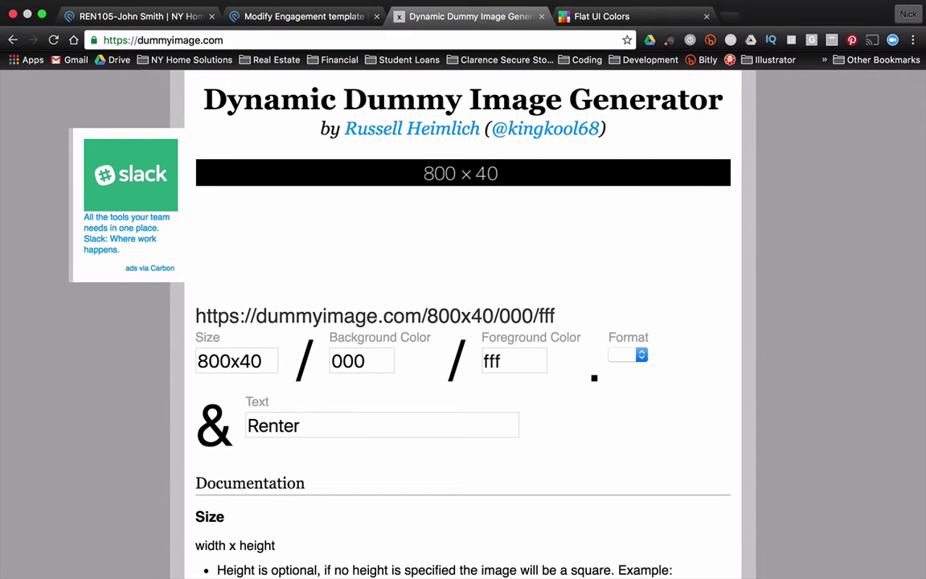
type("Flow")
scroll(362, 562, "down", 1)
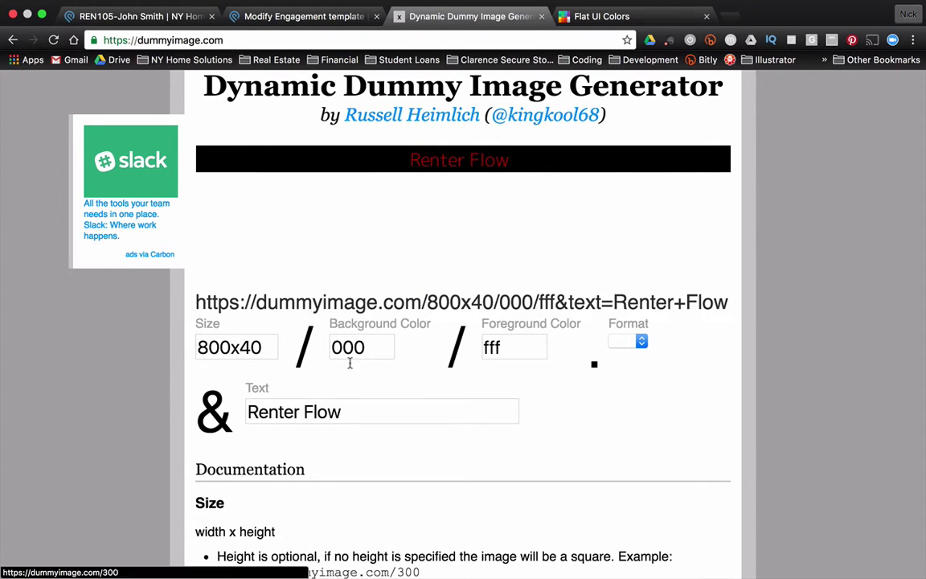
scroll(303, 147, "up", 1)
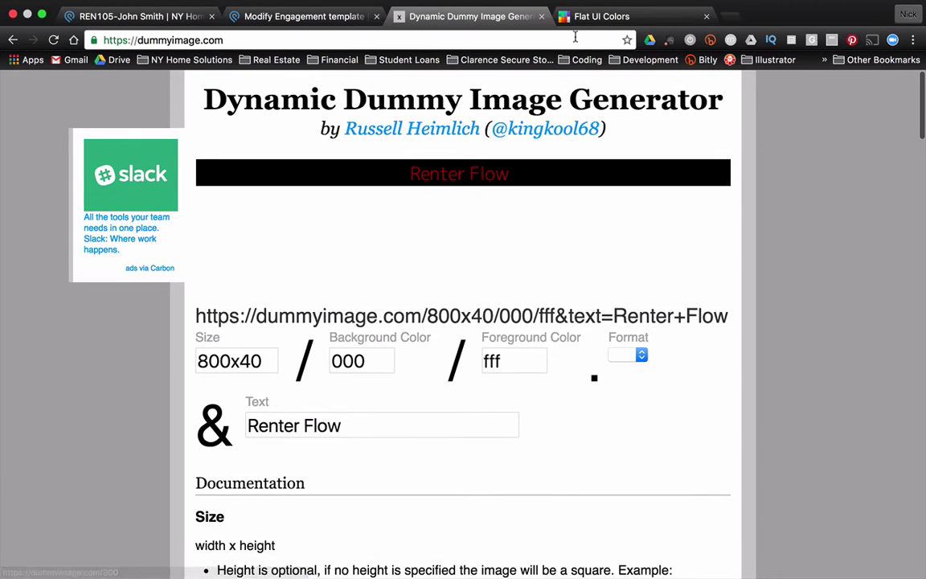
Give the banner the Wet Asphalt 34495e background and ffffff white text.
left_click(591, 16)
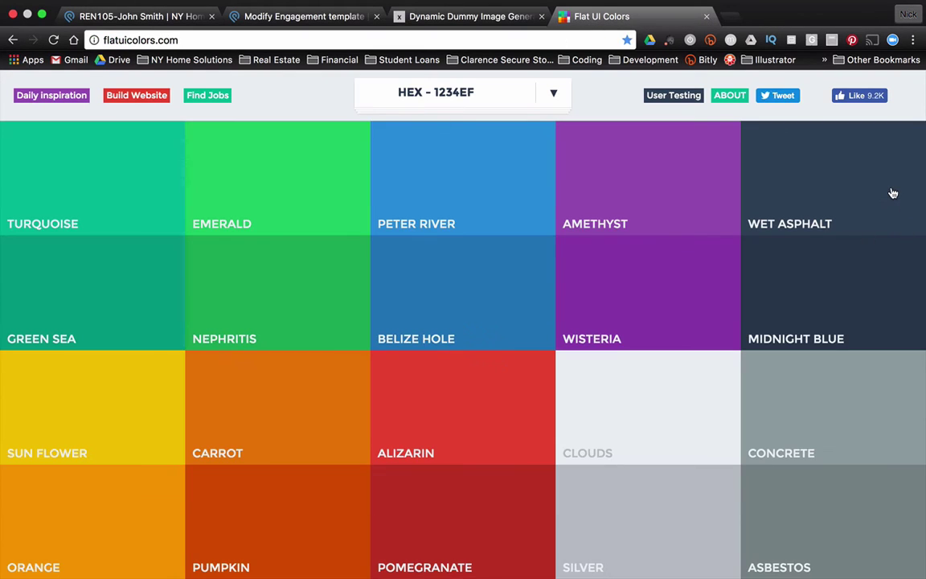
left_click(910, 215)
left_click(414, 16)
double_click(375, 362)
type("34495e")
key("Tab")
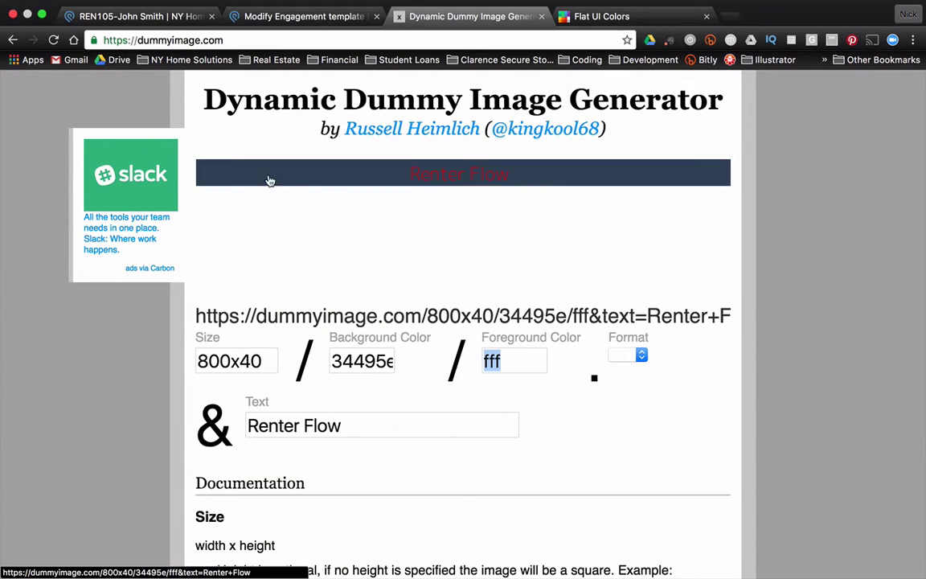
type("ffffff")
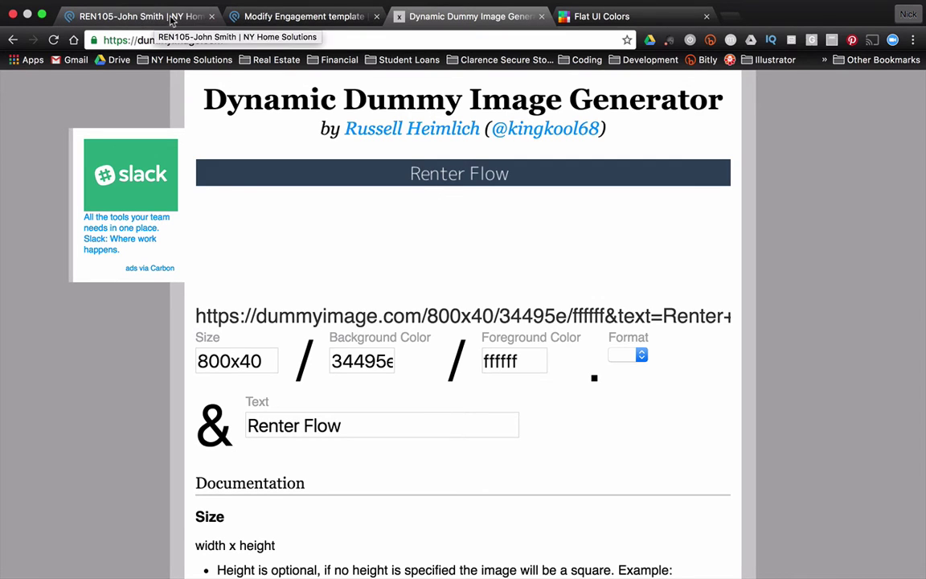
Return to the Podio renter record and start modifying the Renters template.
left_click(143, 18)
scroll(239, 302, "down", 5)
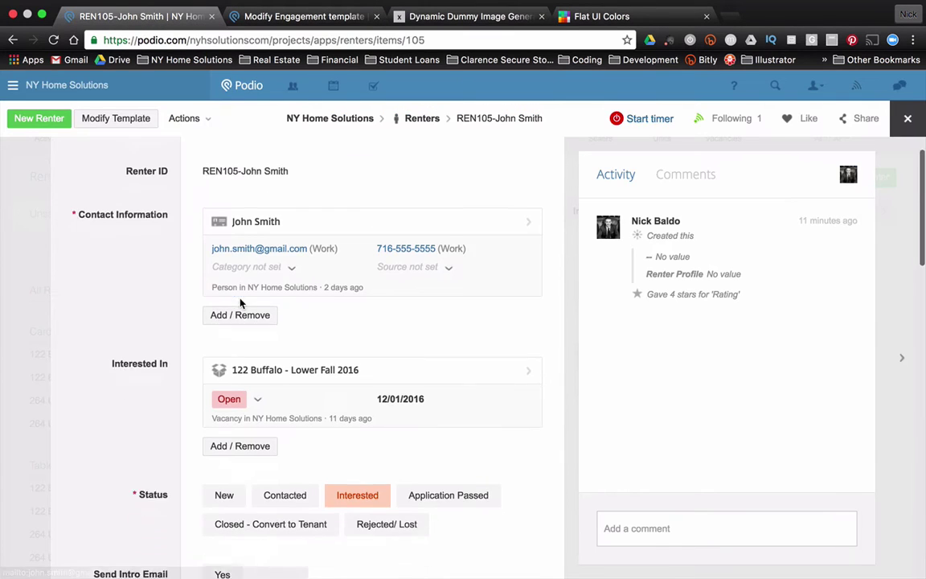
scroll(261, 266, "up", 5)
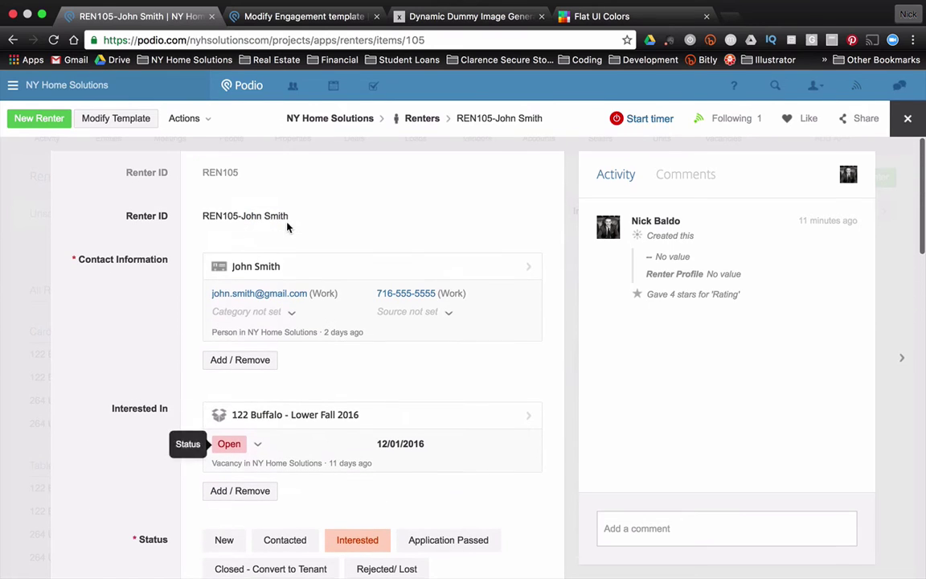
left_click(137, 126)
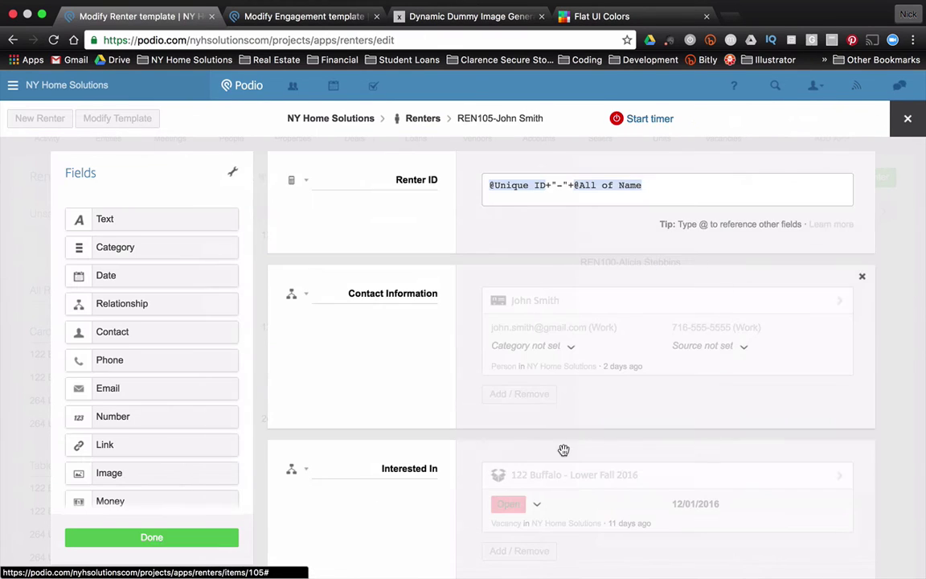
Add a Calculation field between Interested In and Status with an empty label.
scroll(621, 526, "down", 10)
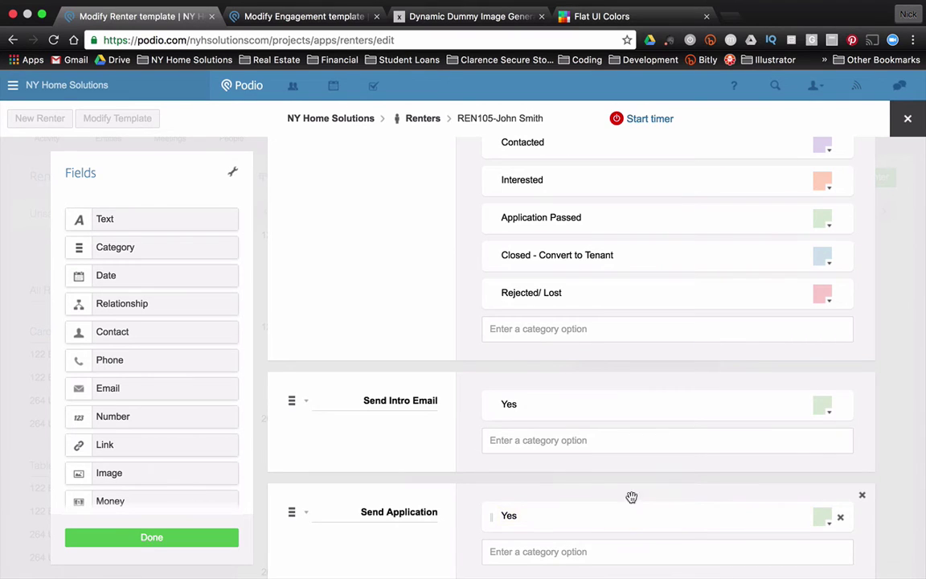
scroll(479, 439, "down", 5)
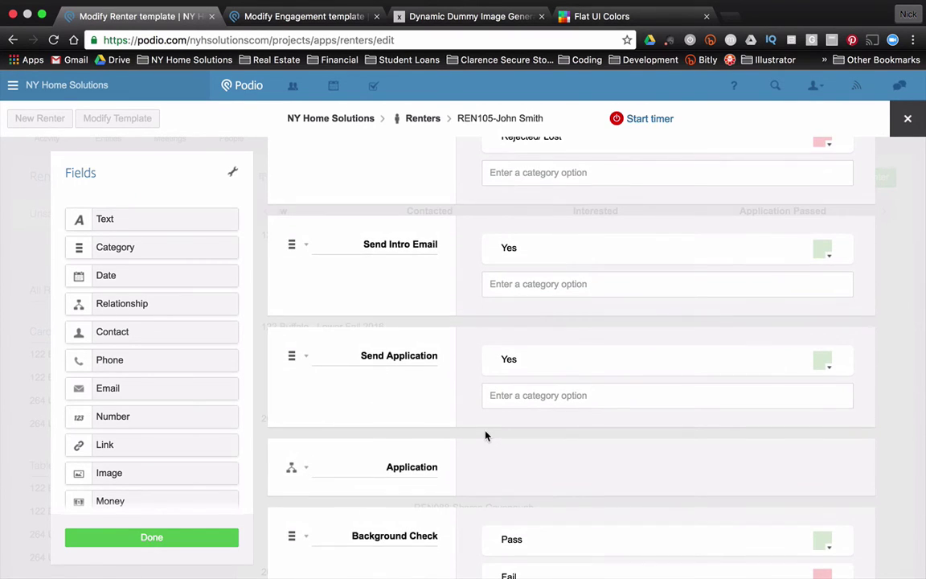
scroll(486, 435, "up", 12)
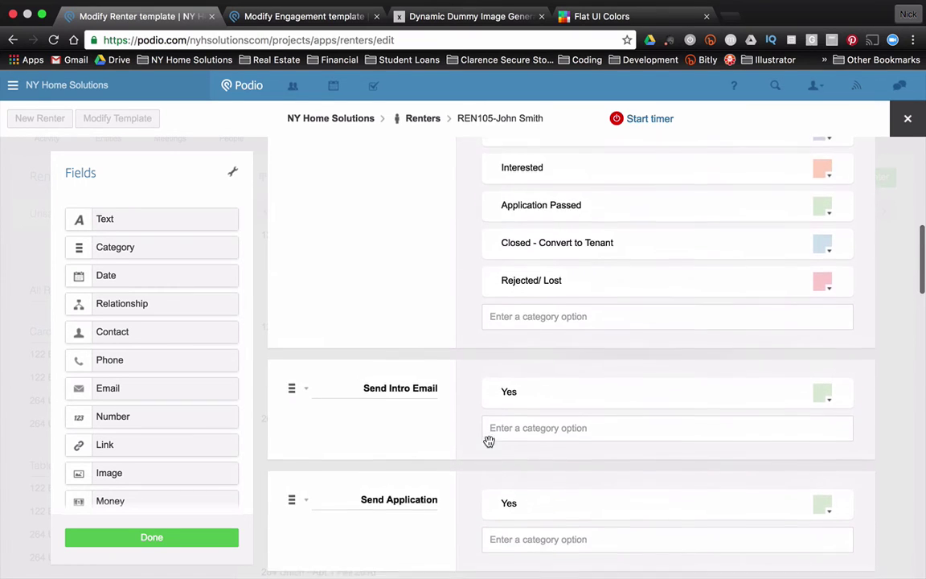
scroll(113, 438, "down", 5)
left_click_drag(124, 439, 374, 295)
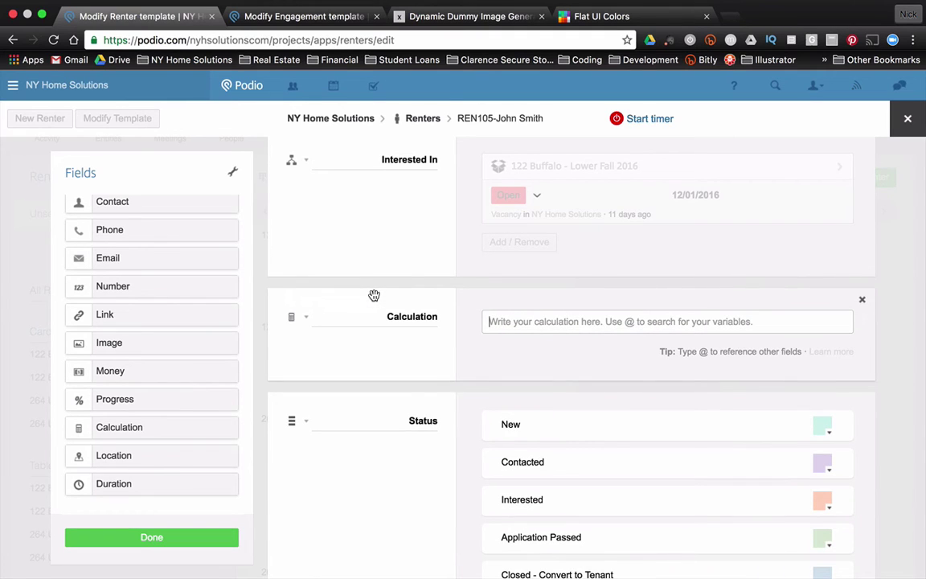
double_click(413, 316)
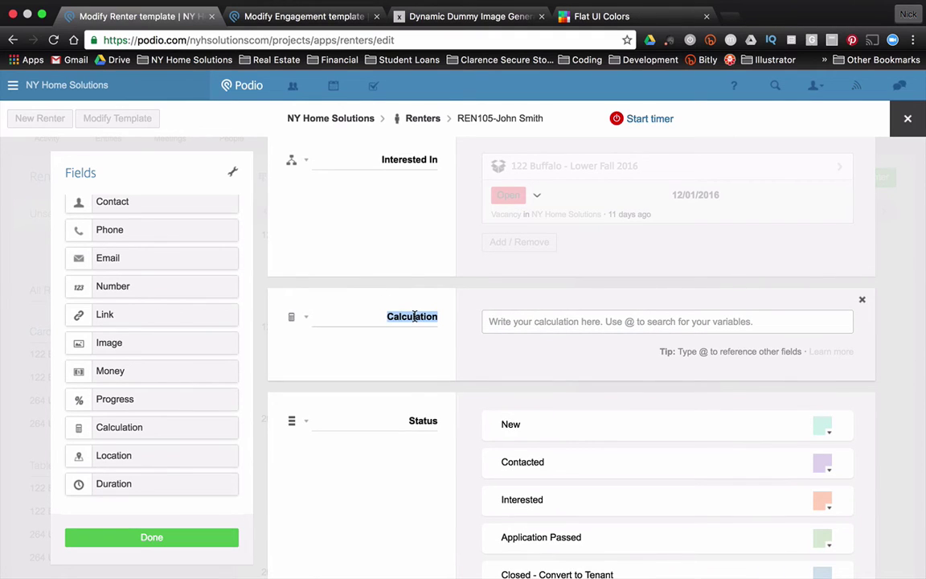
key("BackSpace")
key("Tab")
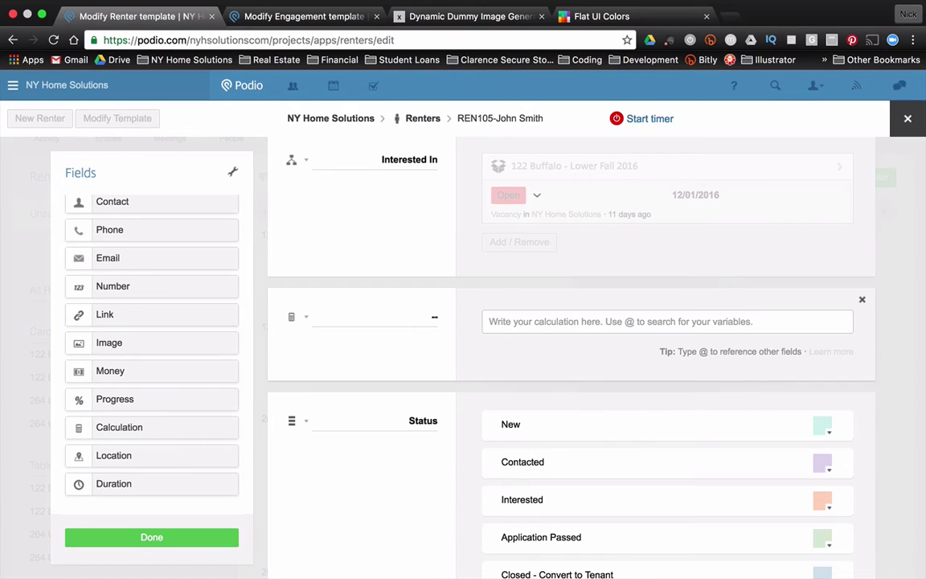
Copy the Engagement template's banner calculation code into the new Renters calculation field.
left_click(262, 16)
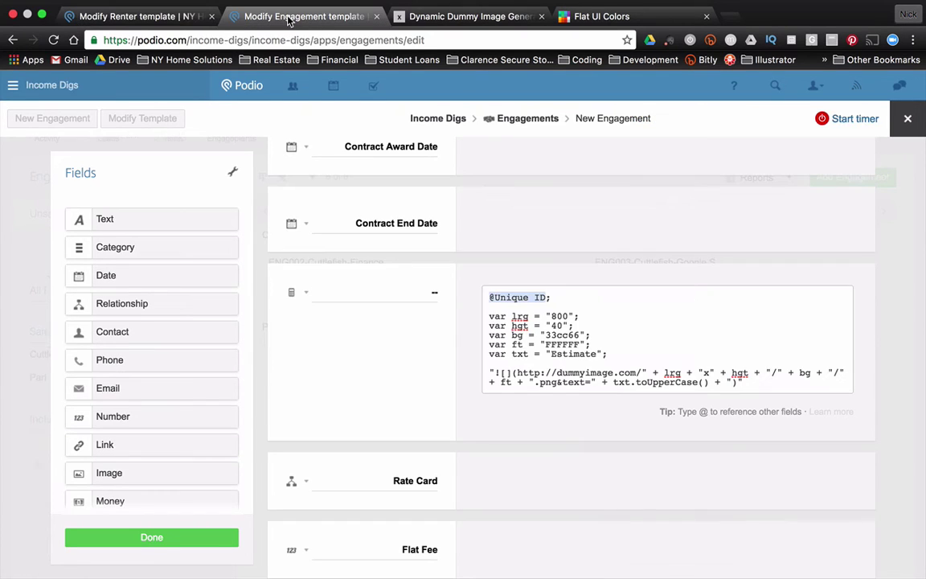
left_click_drag(765, 380, 464, 282)
key("ctrl+c")
left_click(122, 17)
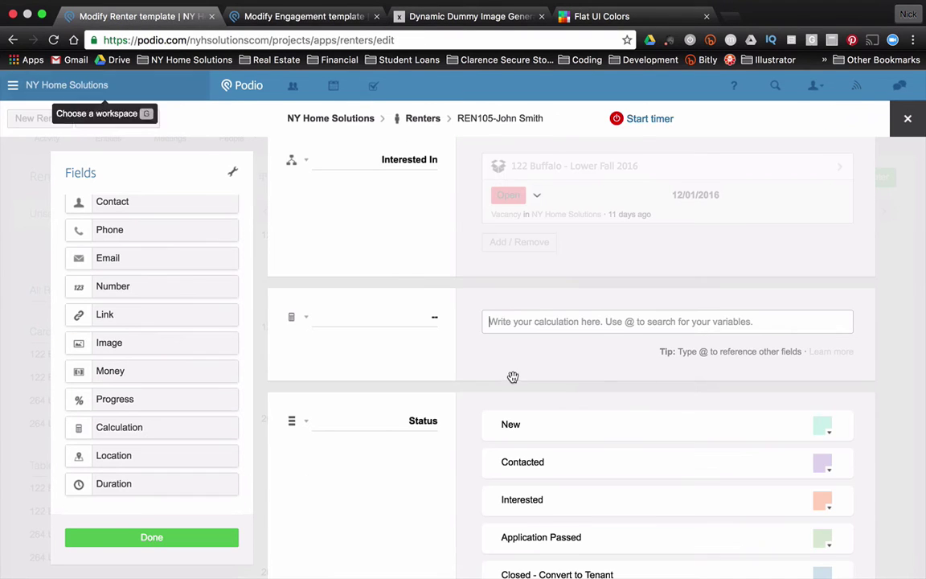
left_click(569, 322)
key("ctrl+v")
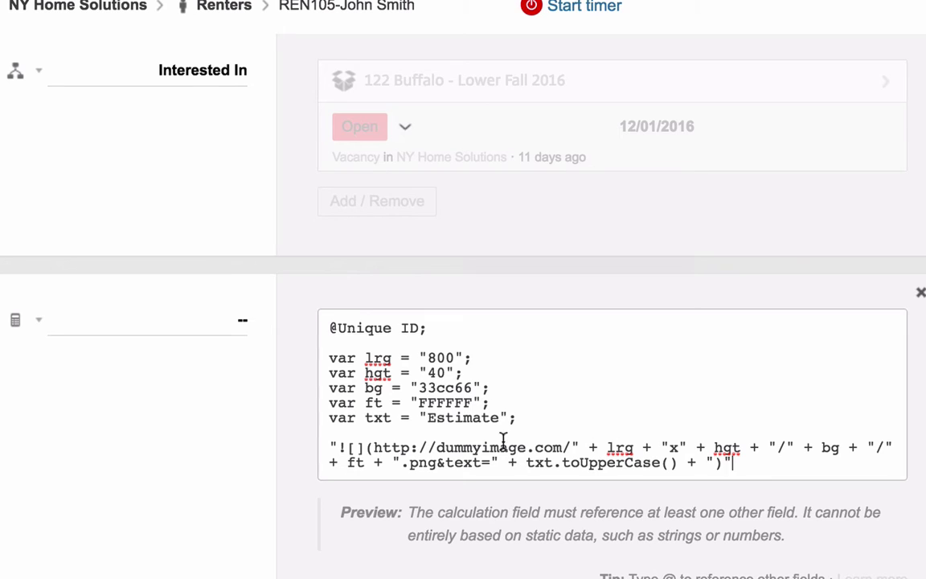
Review the dummyimage URL, variables and size/colour parts, then select the 33cc66 background value.
left_click_drag(437, 448, 568, 447)
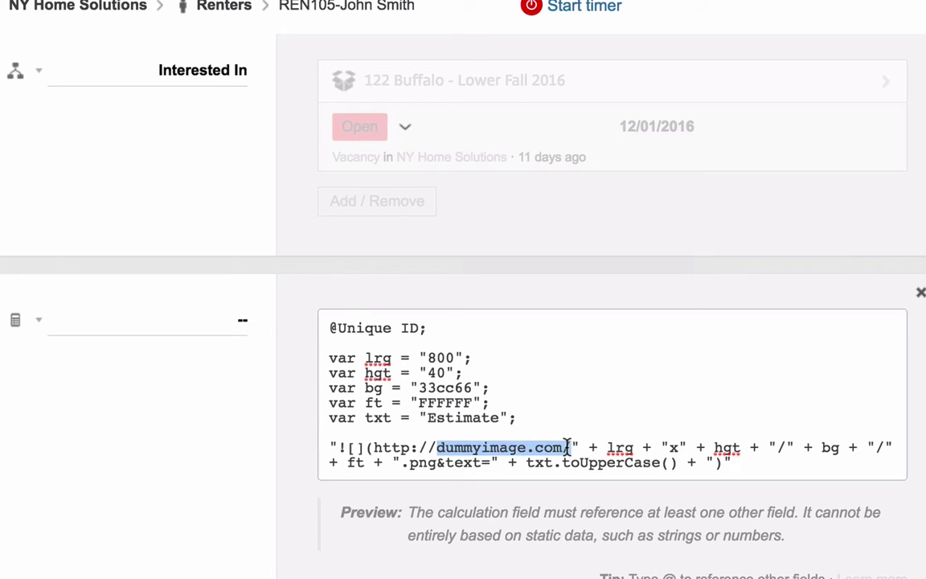
left_click_drag(443, 358, 408, 387)
left_click(435, 358)
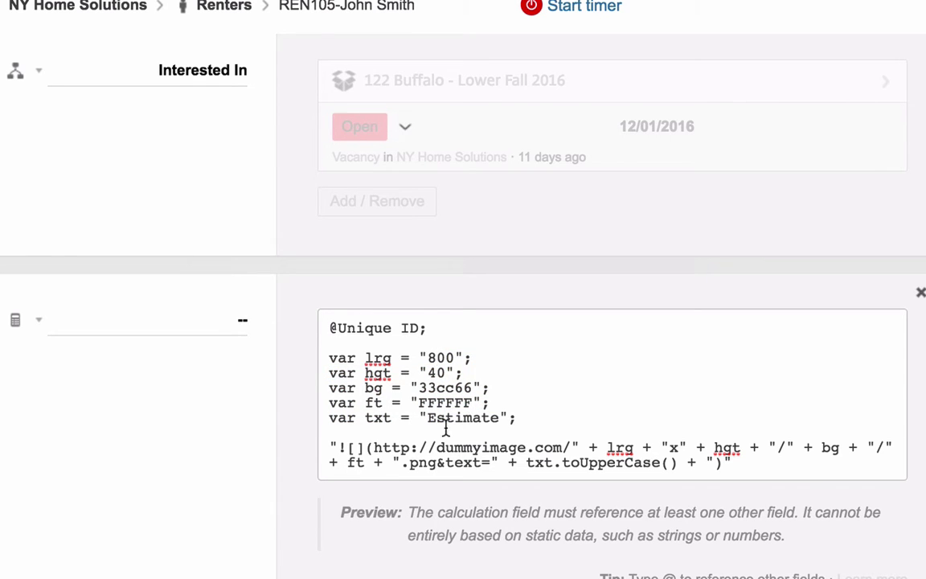
left_click_drag(635, 447, 854, 452)
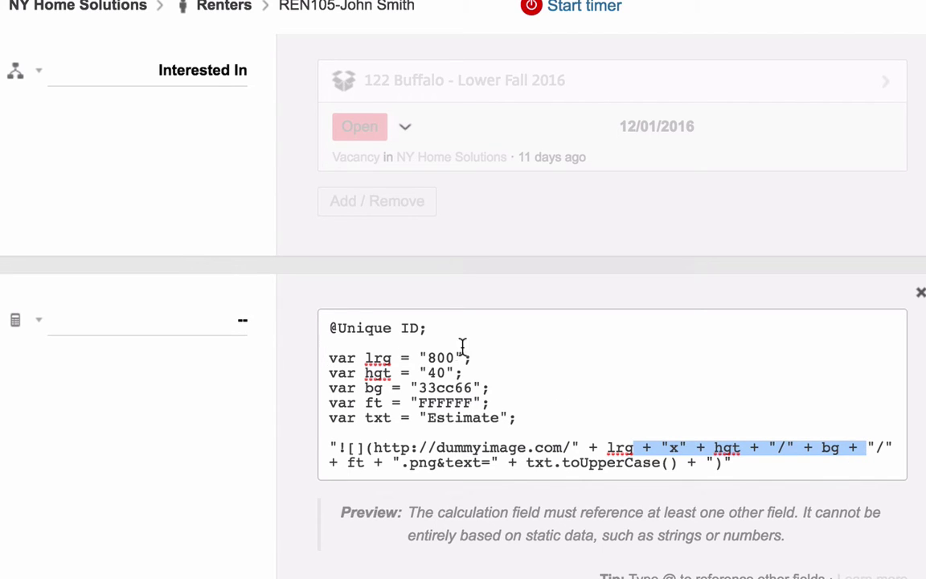
left_click(437, 372)
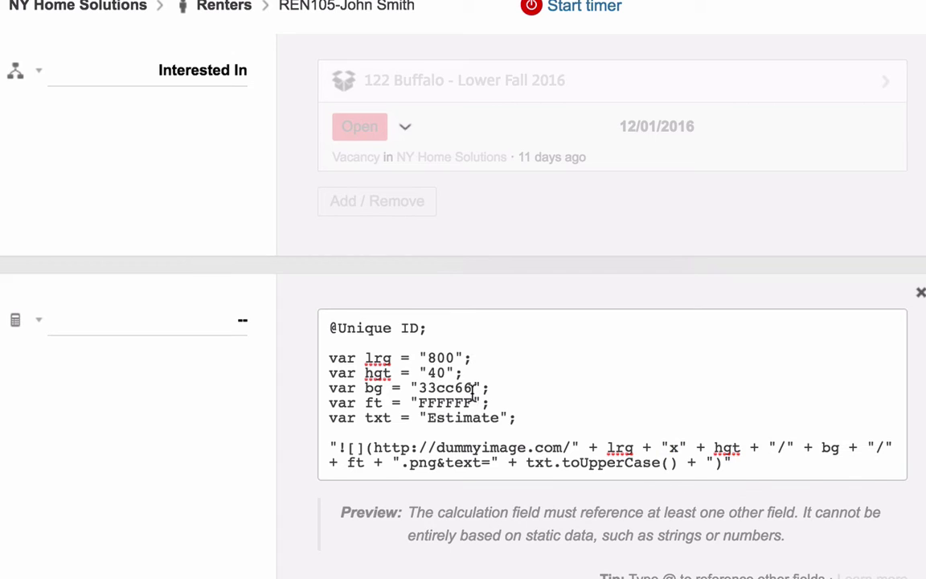
left_click_drag(471, 388, 420, 387)
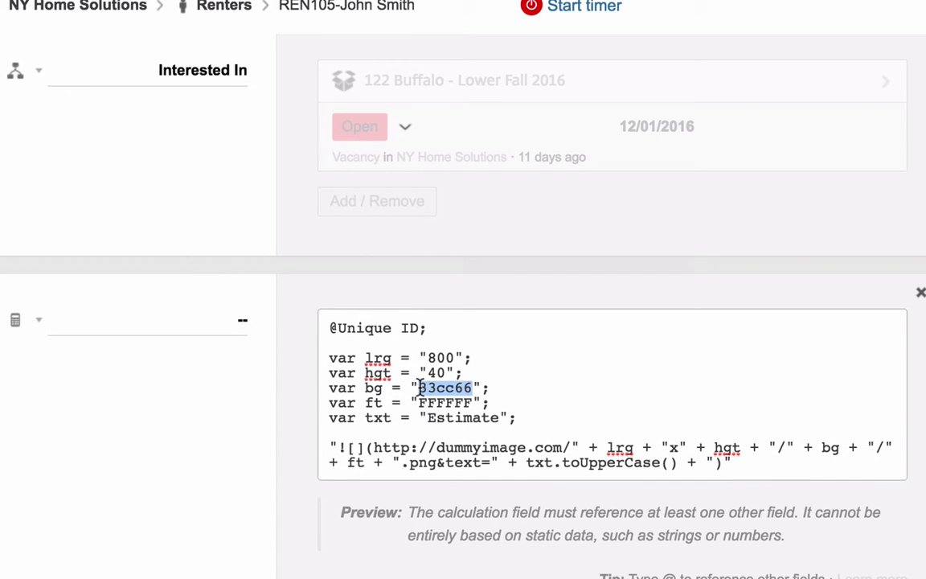
key("ctrl+v")
key("ctrl+z")
left_click(601, 16)
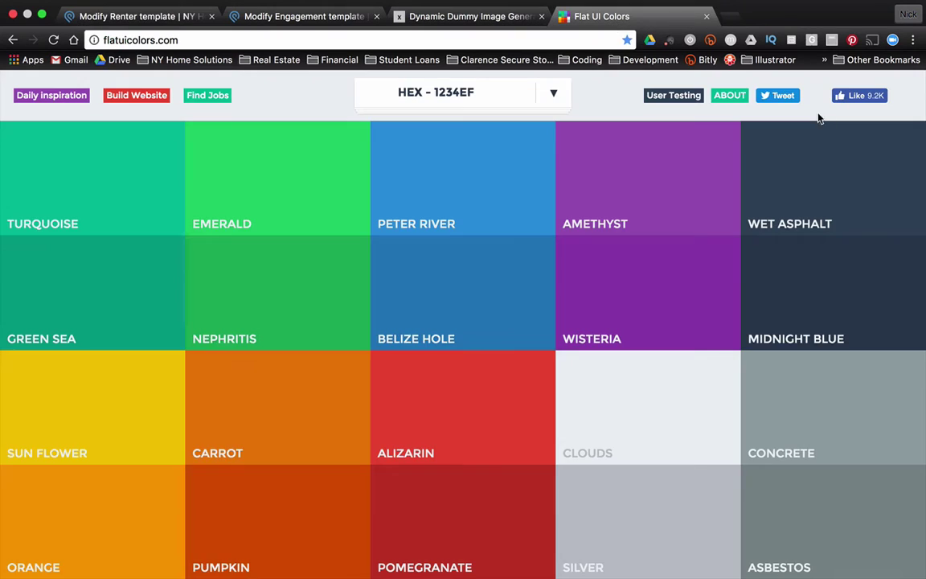
Replace the 33cc66 background with Wet Asphalt 34495e in the calculation.
left_click(848, 178)
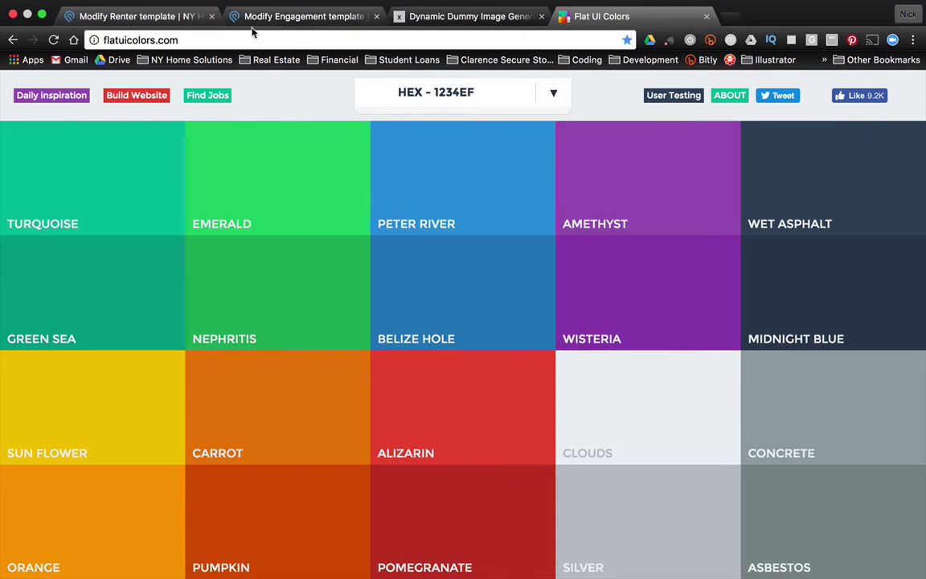
left_click(241, 17)
left_click(187, 18)
type("34495e")
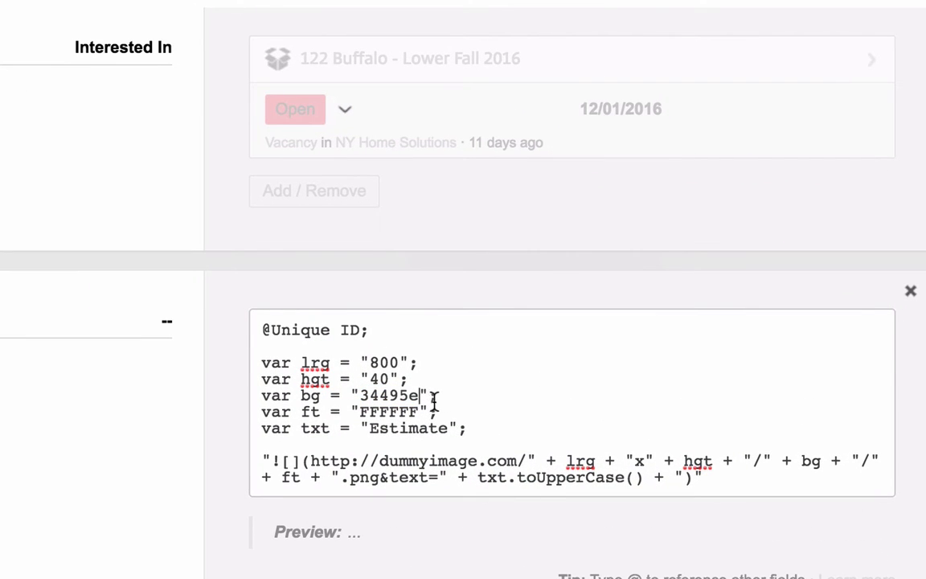
left_click_drag(423, 412, 361, 411)
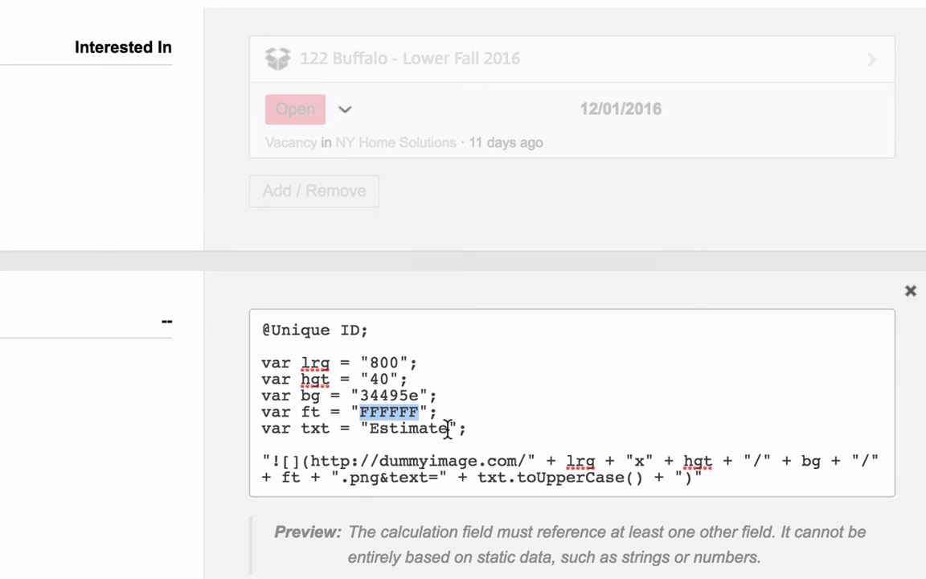
left_click_drag(448, 427, 372, 428)
type("Renter Flow")
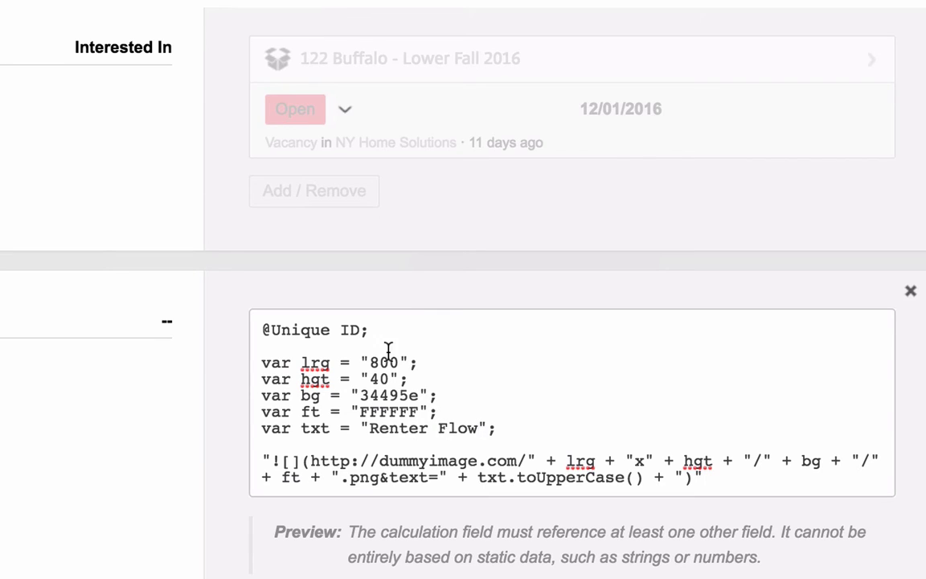
left_click_drag(367, 330, 250, 339)
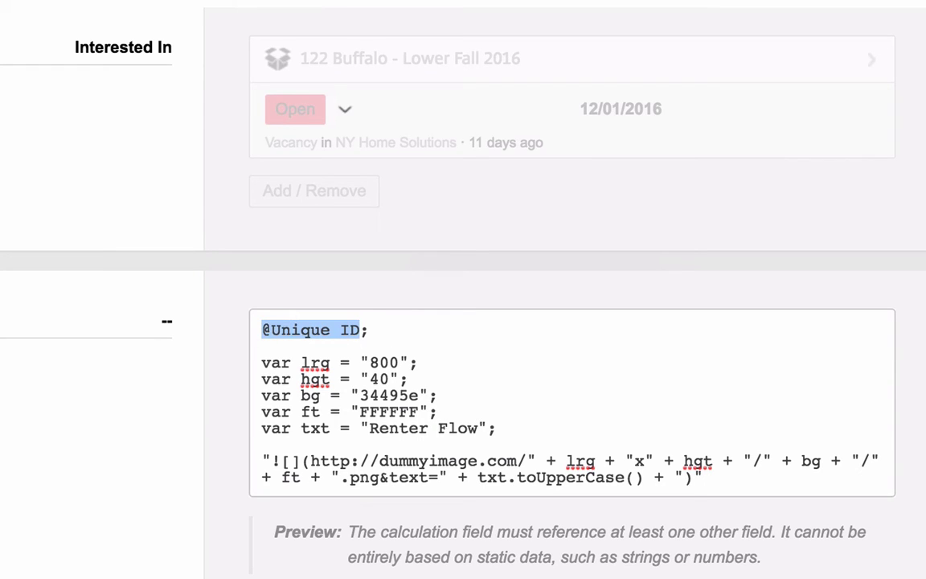
type("@un")
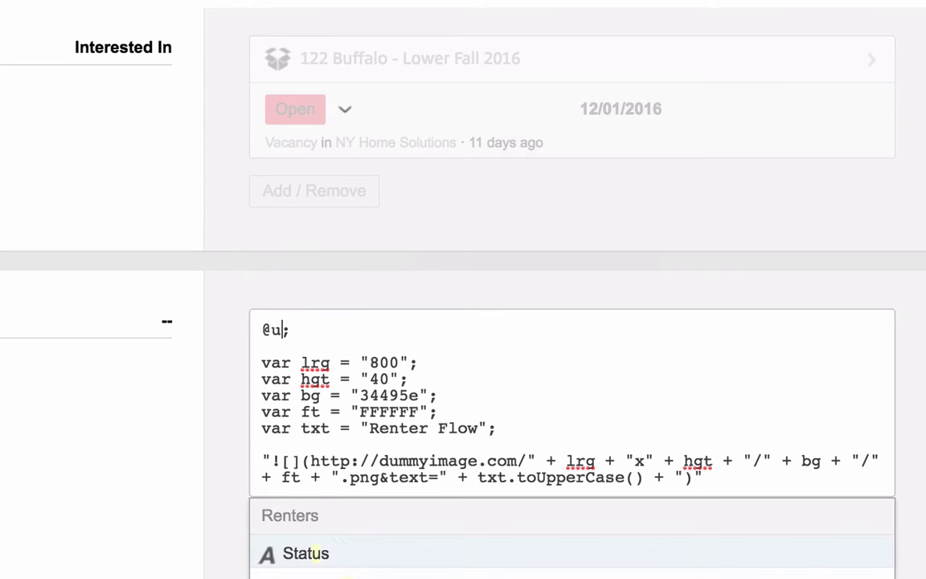
type("iq")
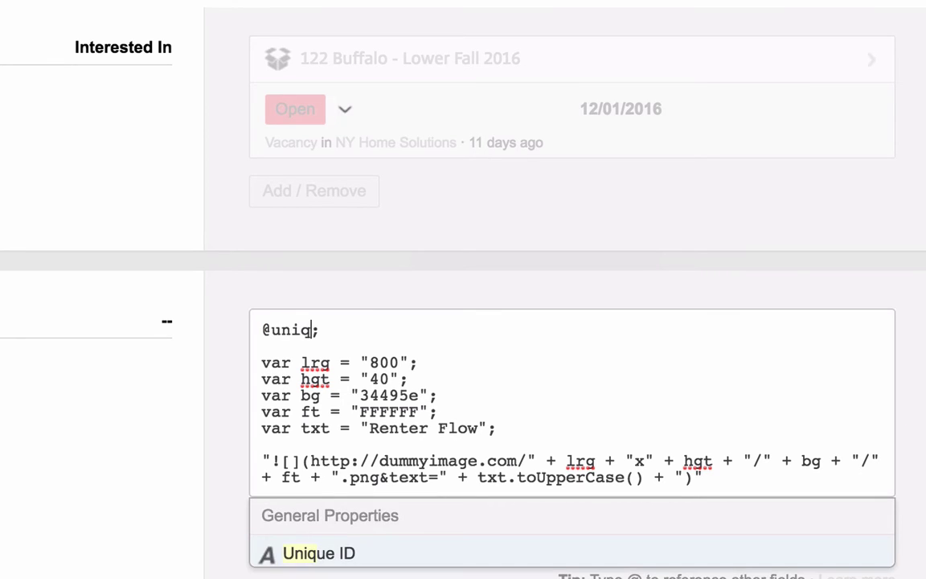
key("Return")
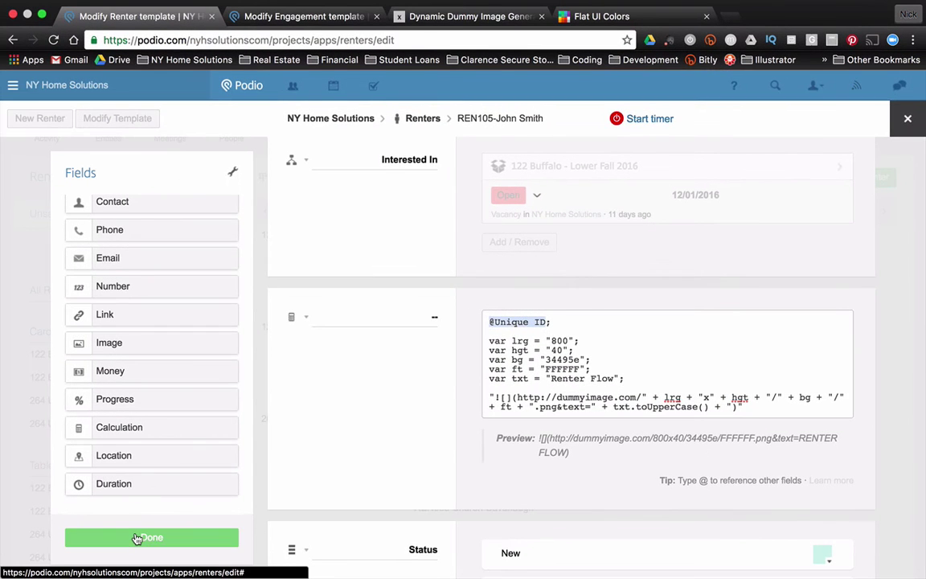
left_click(136, 538)
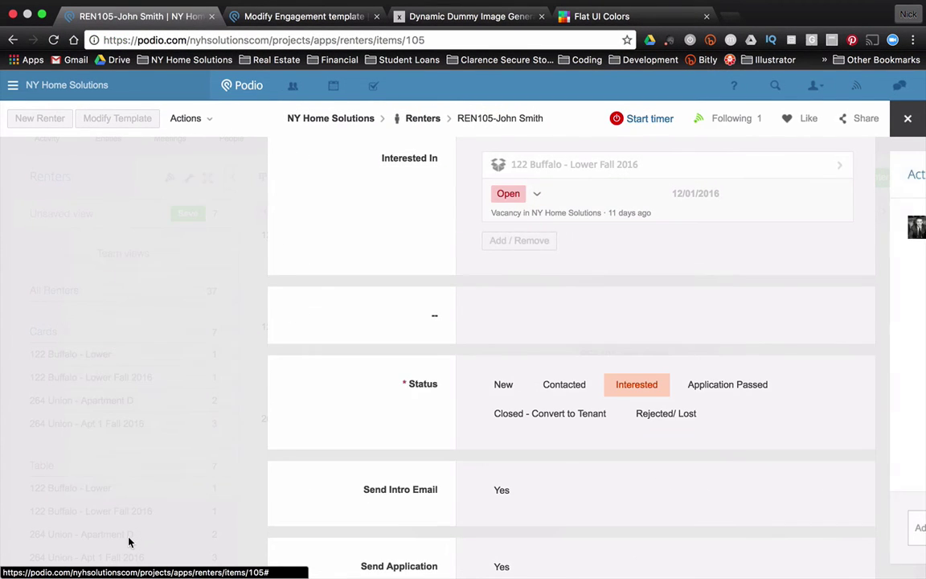
scroll(180, 483, "up", 2)
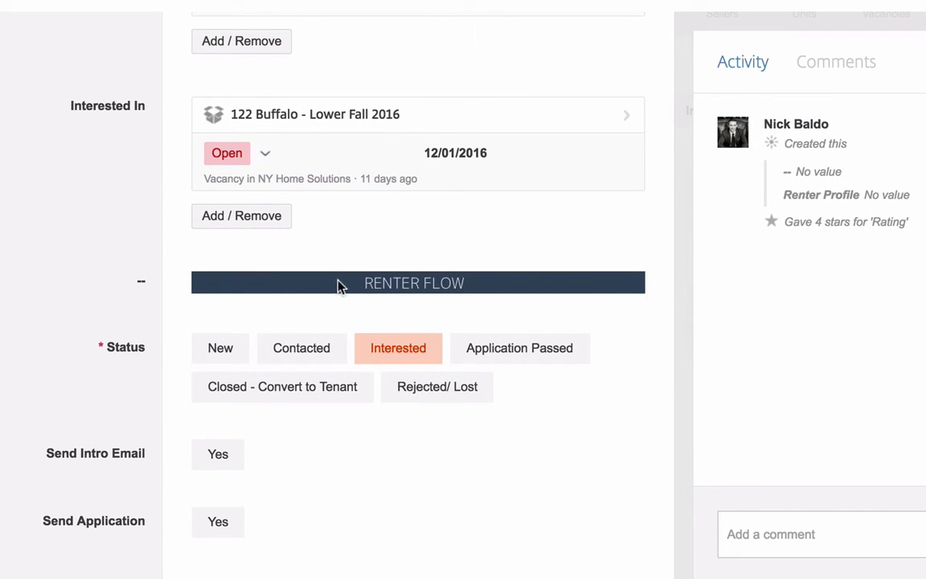
left_click(211, 348)
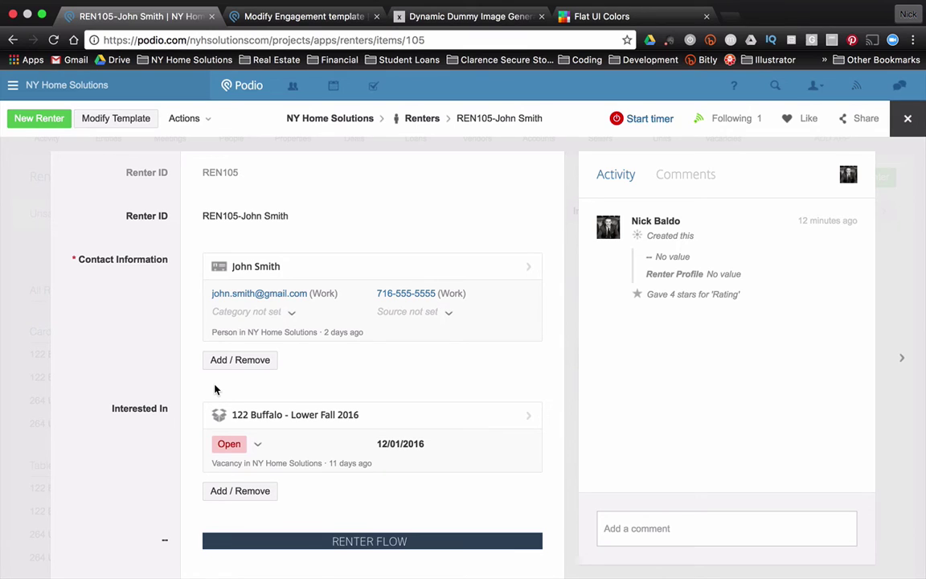
scroll(214, 390, "down", 1)
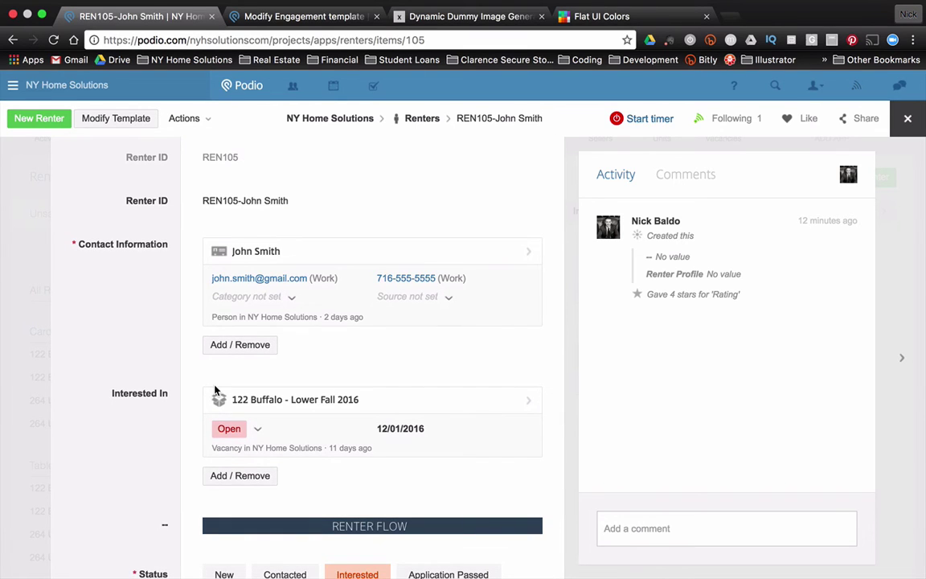
scroll(214, 390, "down", 5)
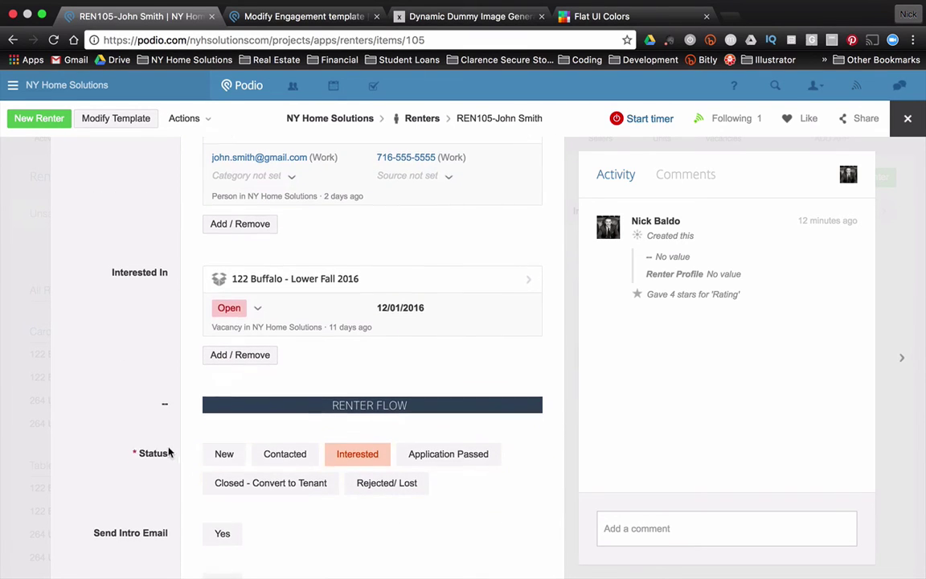
scroll(170, 448, "down", 4)
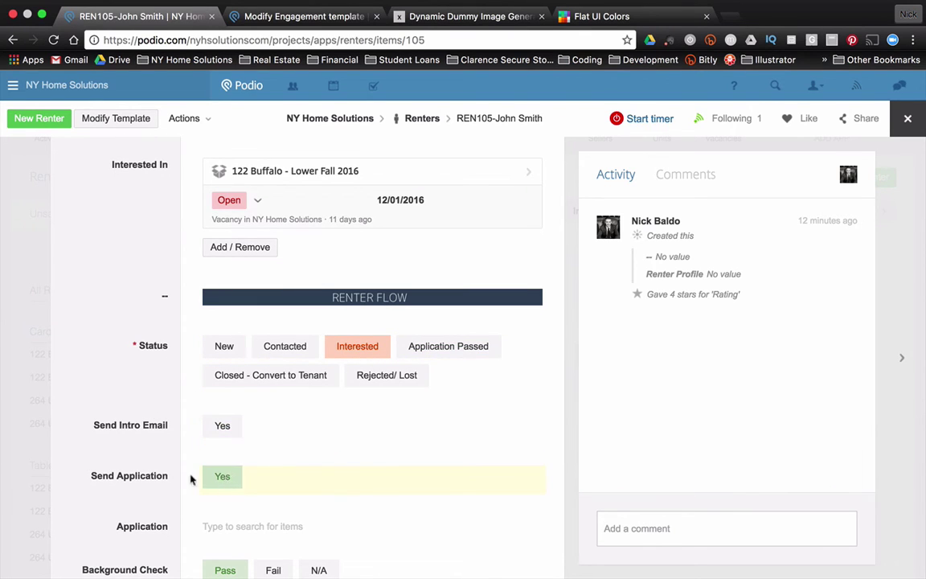
scroll(177, 472, "down", 4)
scroll(165, 466, "up", 5)
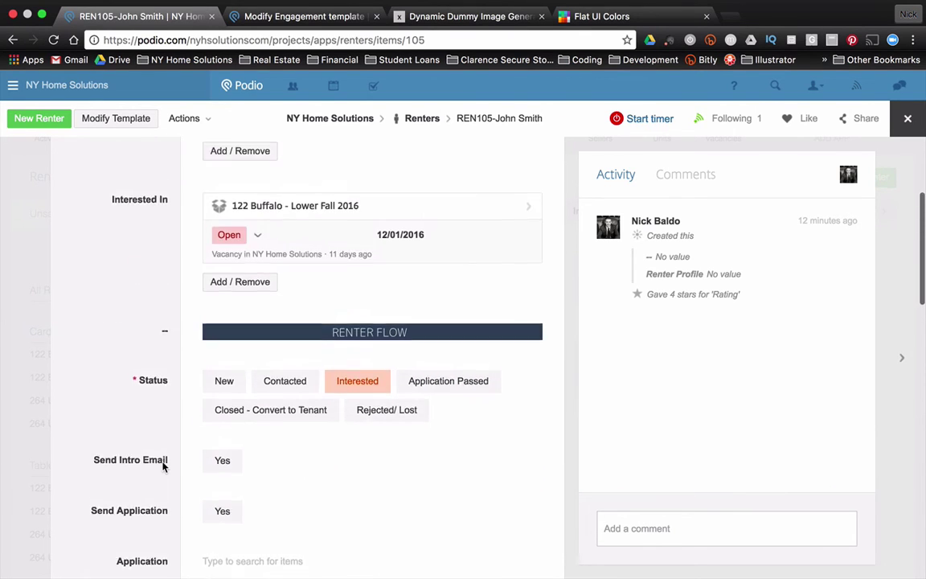
scroll(165, 464, "up", 5)
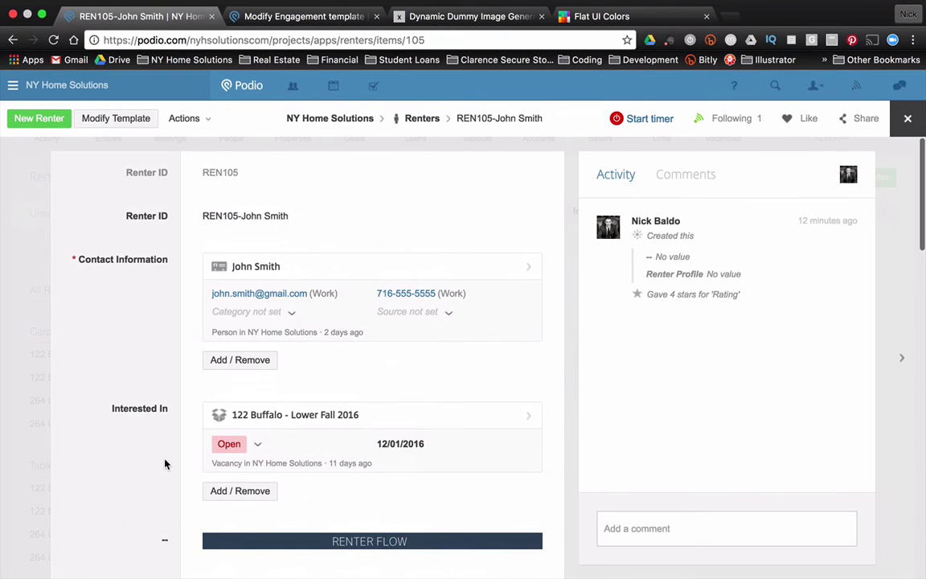
scroll(263, 416, "down", 15)
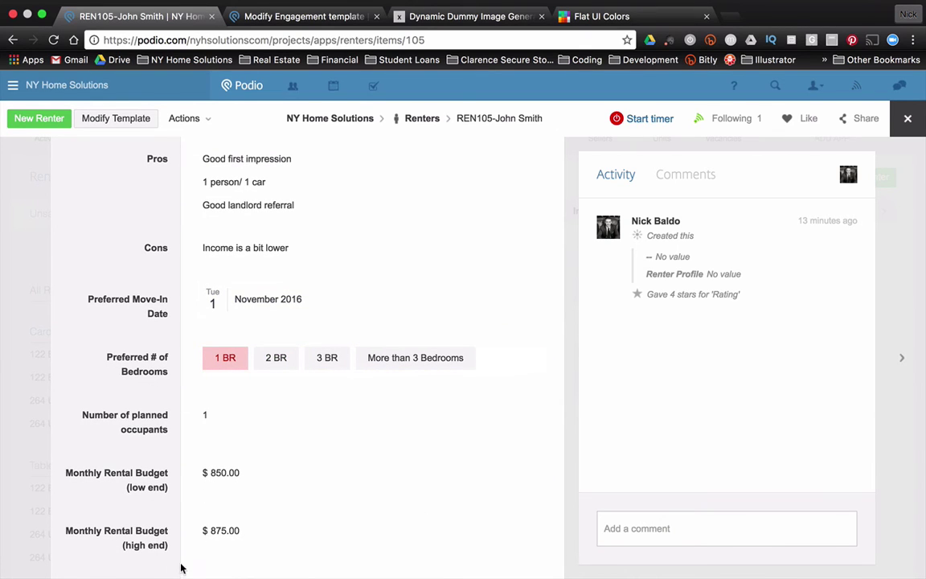
scroll(325, 485, "down", 2)
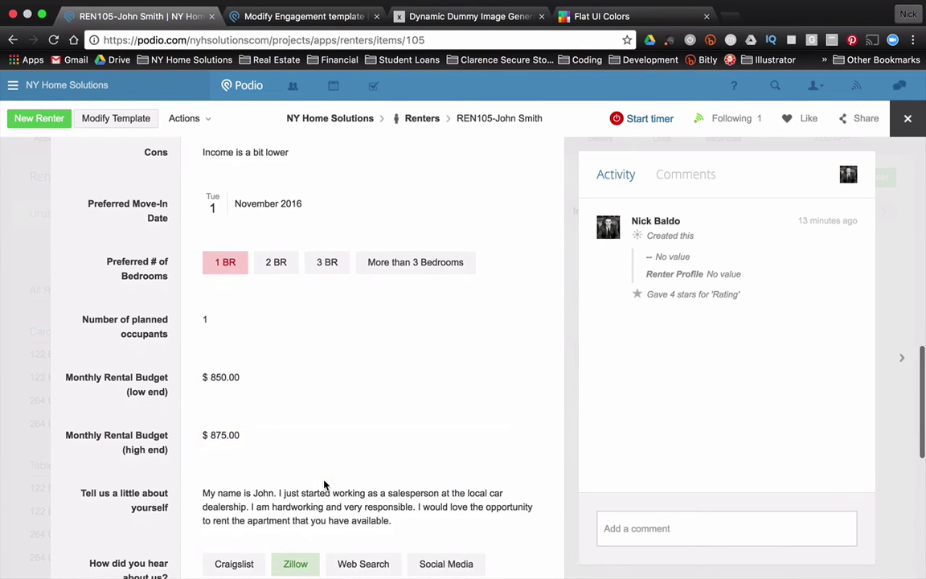
scroll(325, 484, "down", 1)
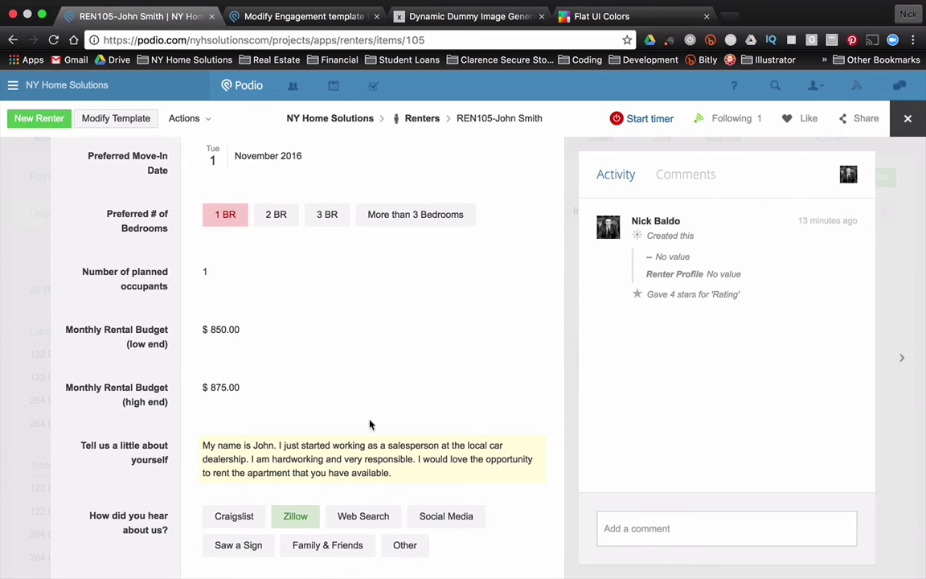
scroll(269, 385, "up", 2)
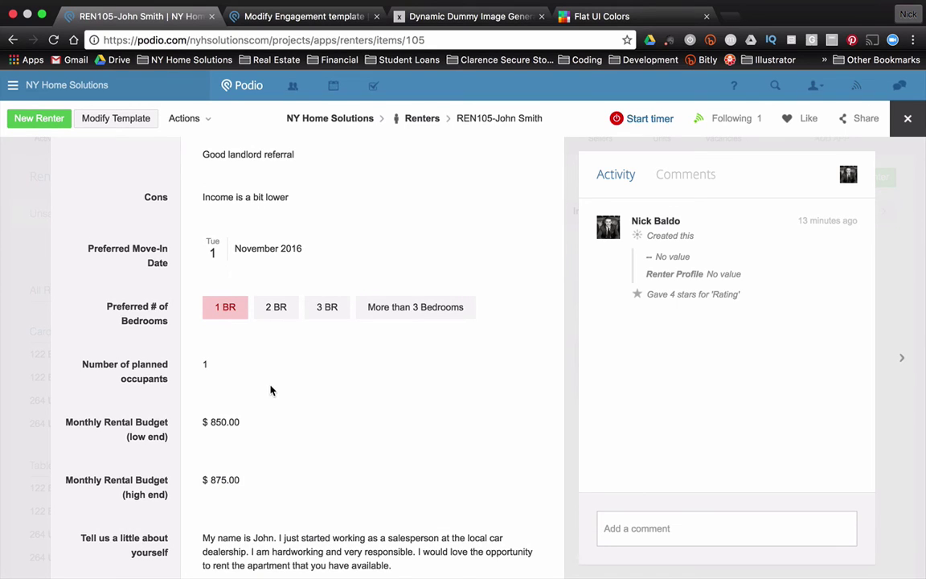
Add a Calculation field below Cons in the Renters template and clear its name.
left_click(120, 118)
scroll(535, 434, "down", 10)
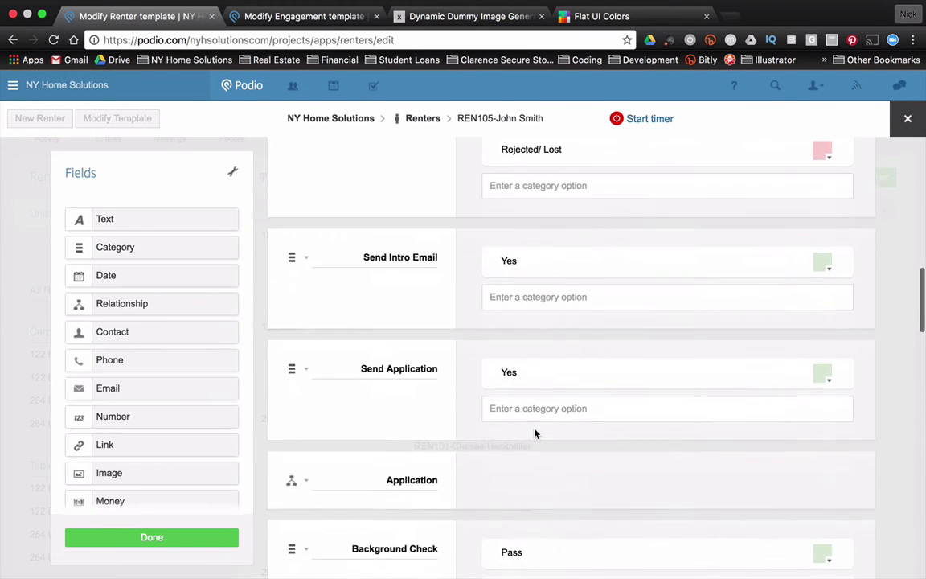
scroll(532, 432, "down", 6)
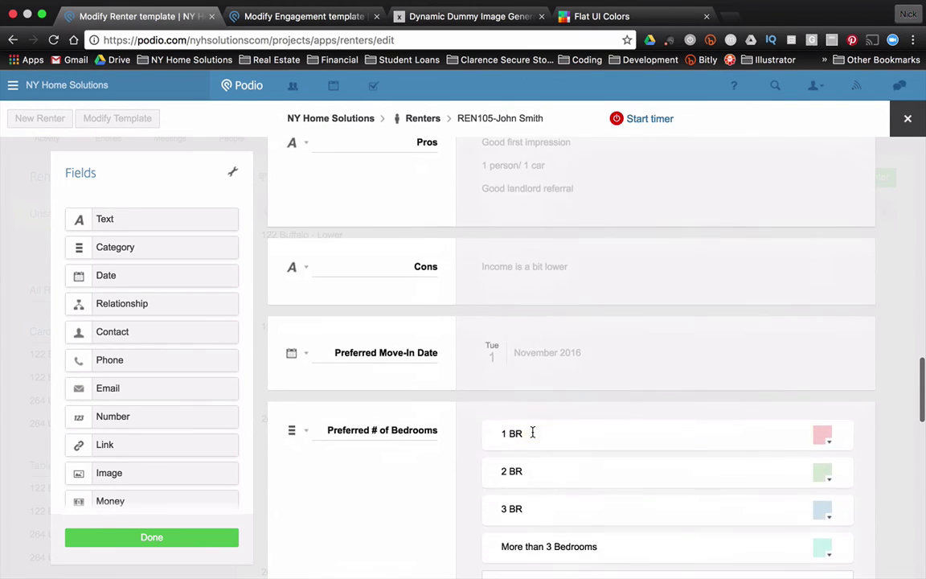
scroll(531, 432, "up", 5)
scroll(531, 433, "down", 3)
scroll(129, 402, "down", 3)
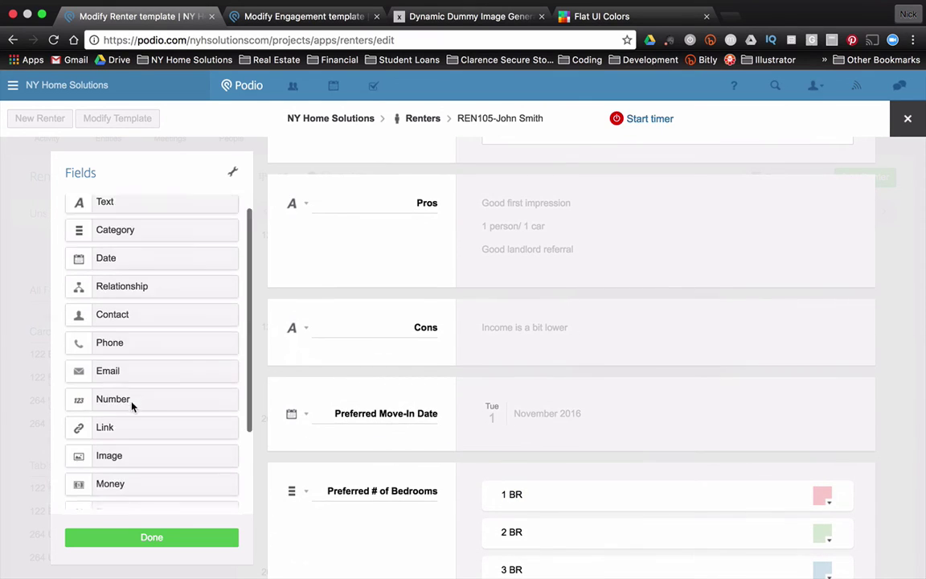
left_click_drag(160, 468, 378, 384)
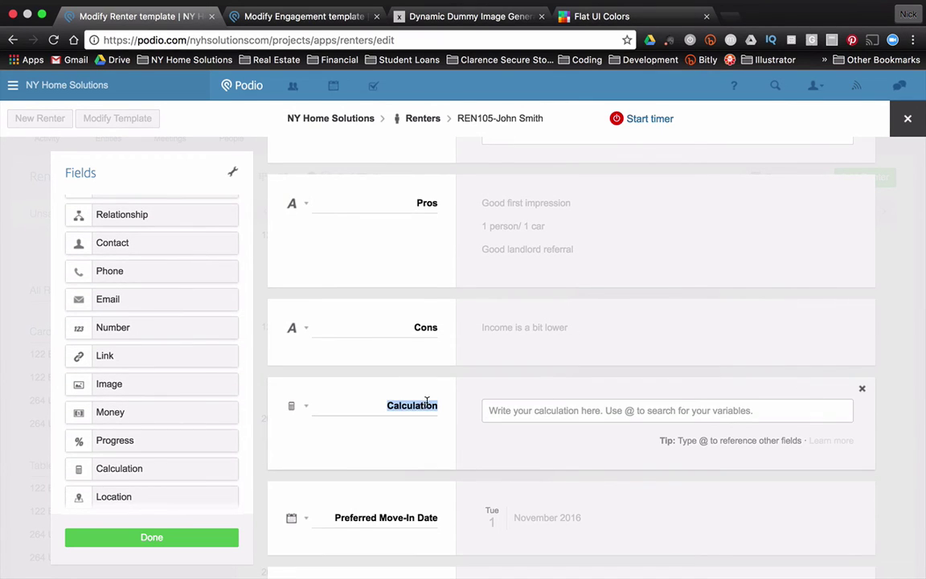
key("BackSpace")
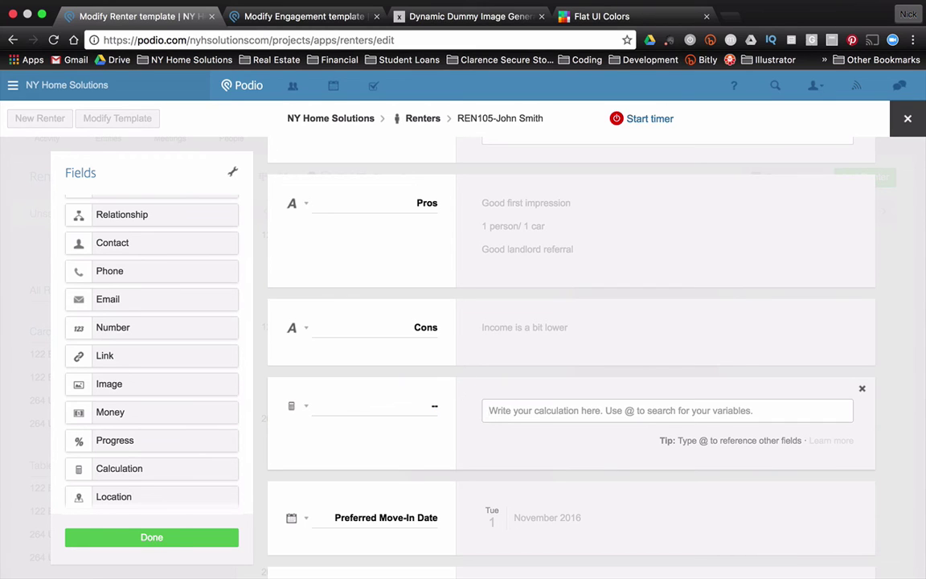
Select and copy the RENTER FLOW field's banner formula.
scroll(482, 352, "up", 5)
scroll(485, 351, "up", 12)
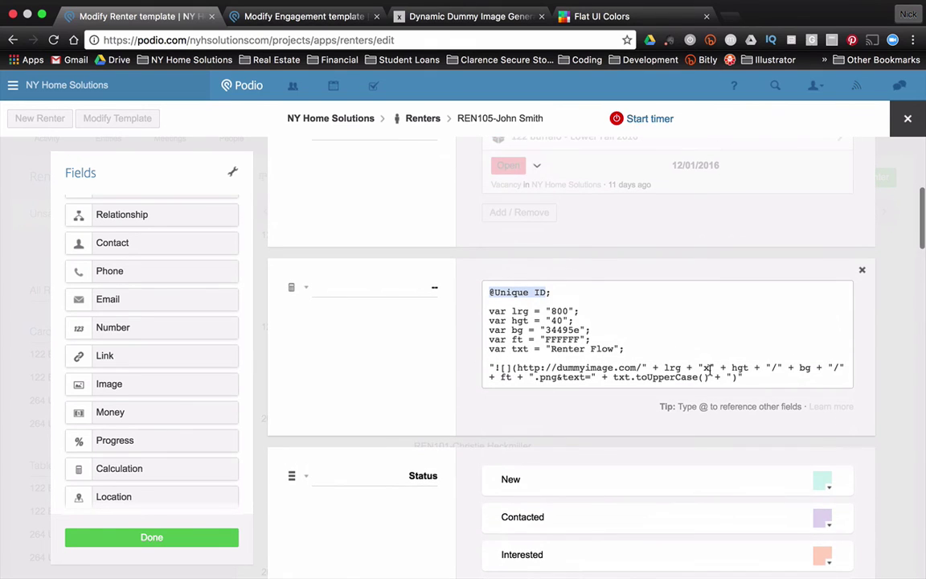
left_click_drag(748, 377, 474, 298)
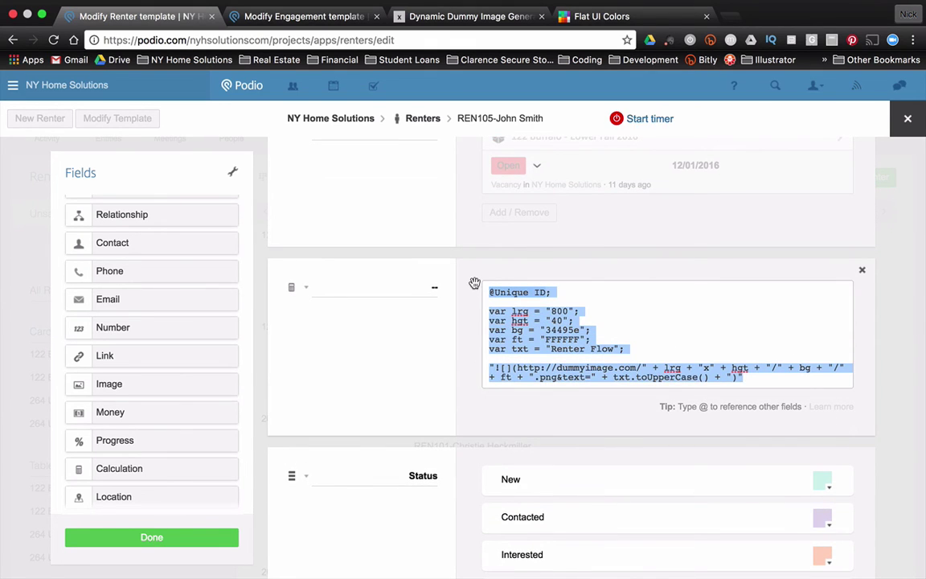
scroll(383, 428, "down", 10)
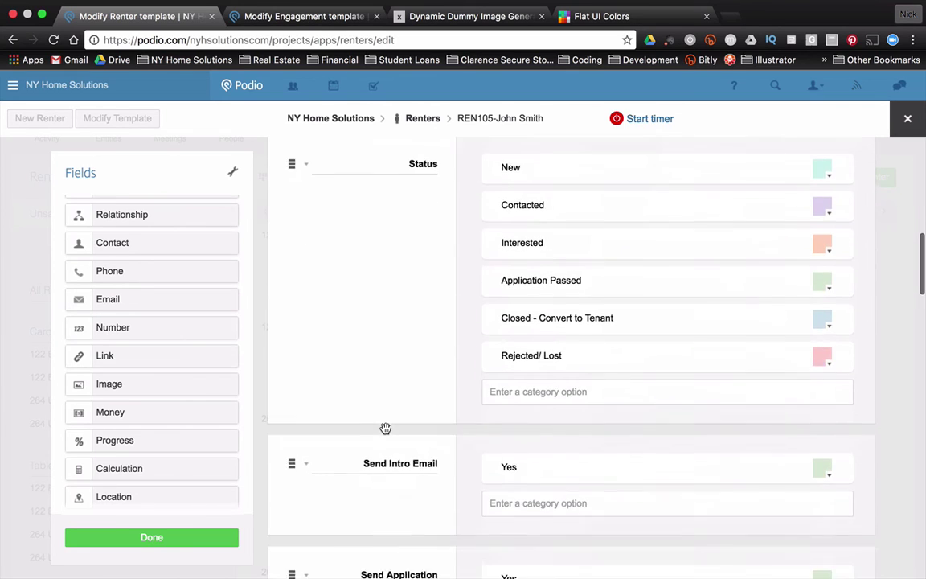
scroll(384, 428, "down", 5)
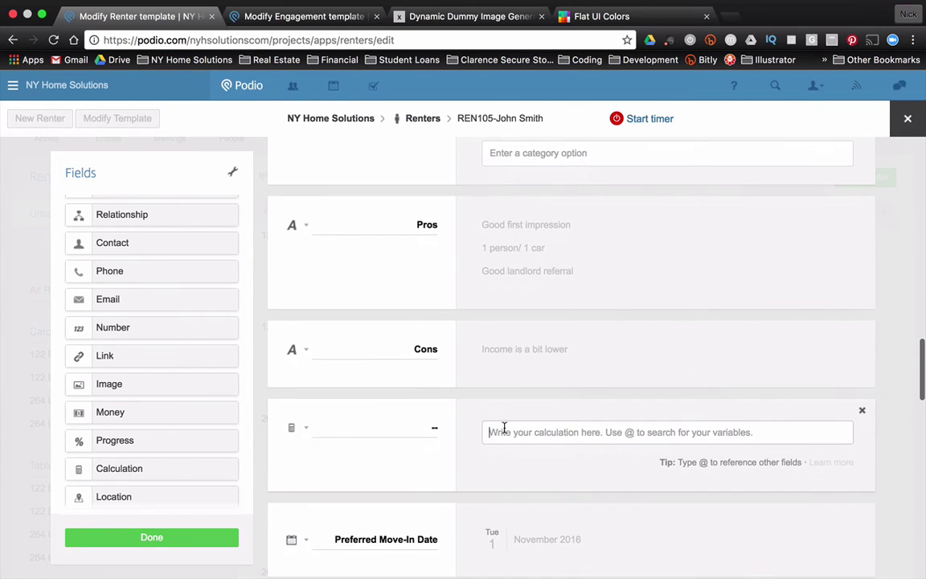
left_click(504, 432)
type("#Unique ID;  var lrg = \"800\"; var hgt = \"40\"; var bg = \"34495e\"; var ft = \"FFFFFF\"; var txt = \"Renter Flow\";  \"![](http://dummyimage.com/\" + lrg + \"x\" + hgt + \"/\" + bg + \"/\" + ft + \".png&text=\" + txt.toUpperCase() + \")\"")
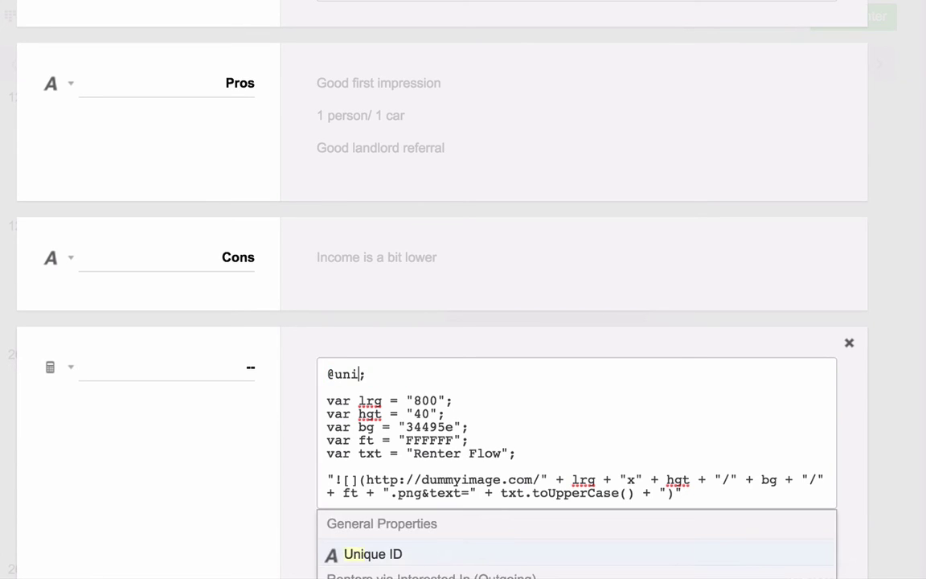
key("Return")
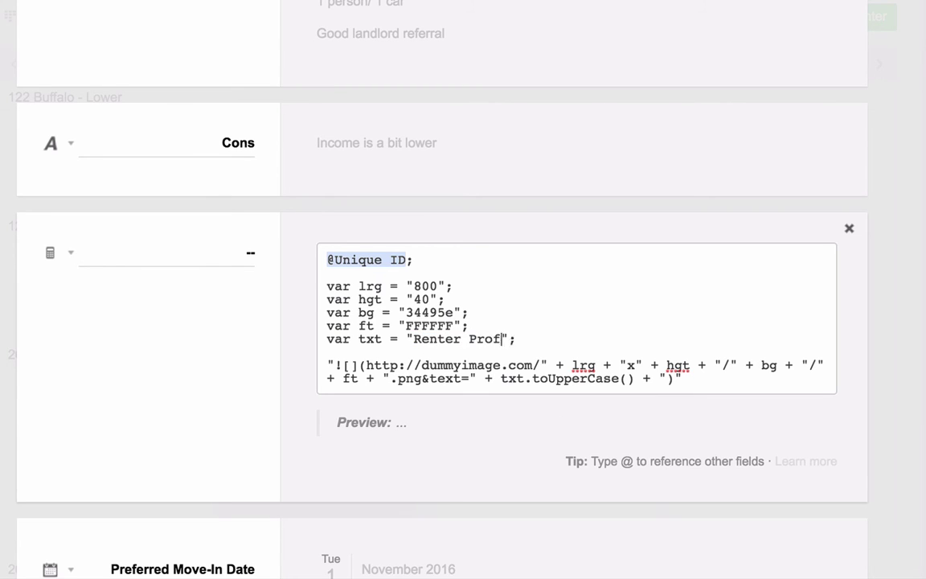
type("le")
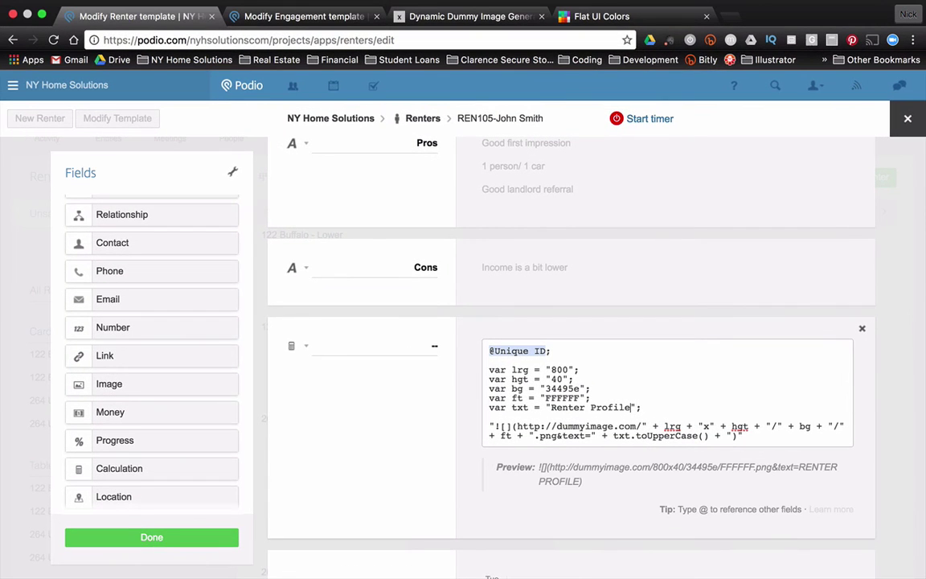
left_click(193, 543)
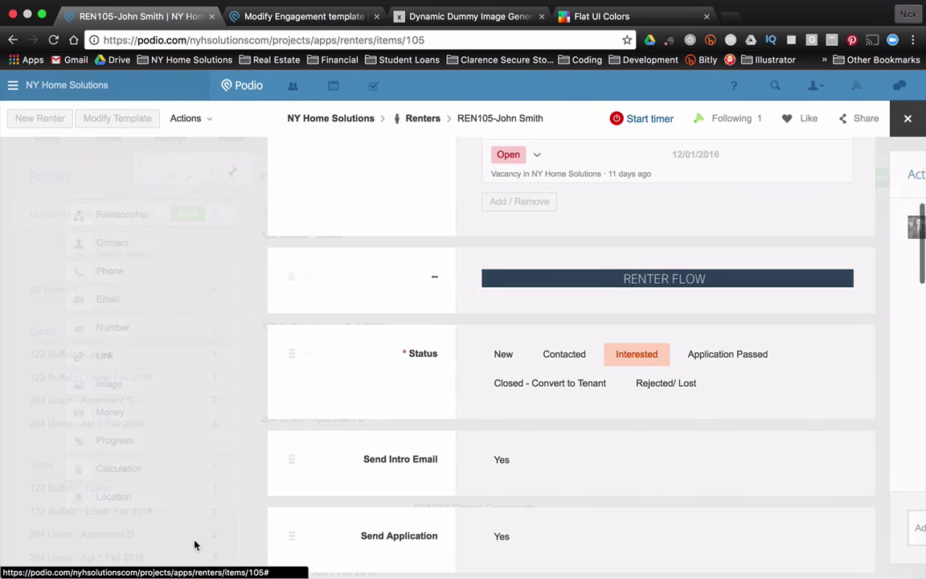
scroll(320, 362, "down", 5)
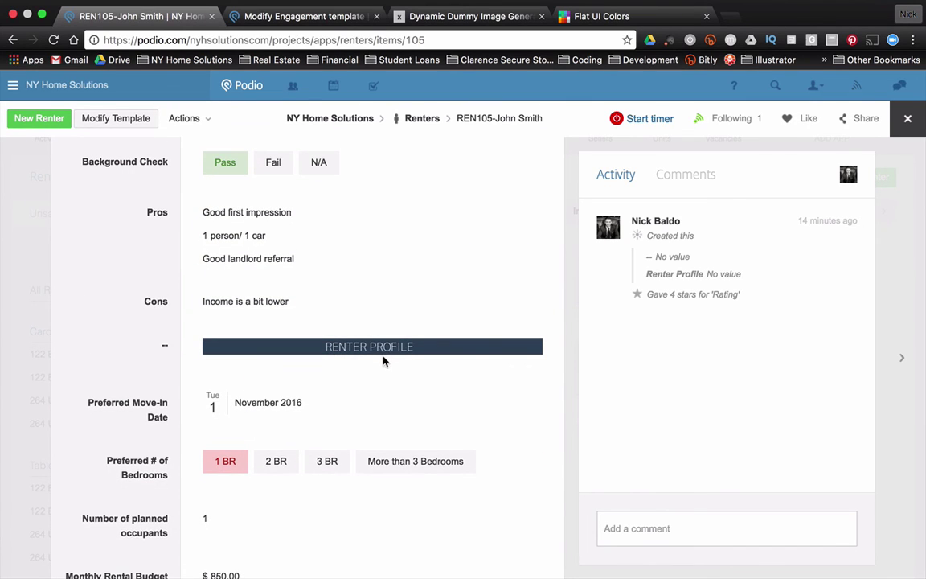
scroll(377, 406, "down", 3)
scroll(365, 419, "down", 3)
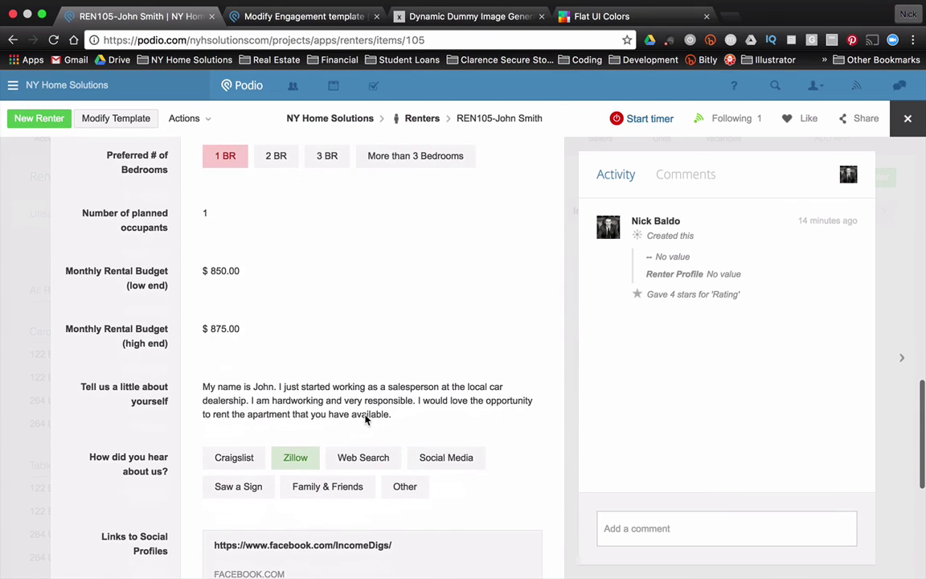
scroll(366, 422, "up", 4)
scroll(366, 420, "up", 10)
scroll(371, 418, "up", 2)
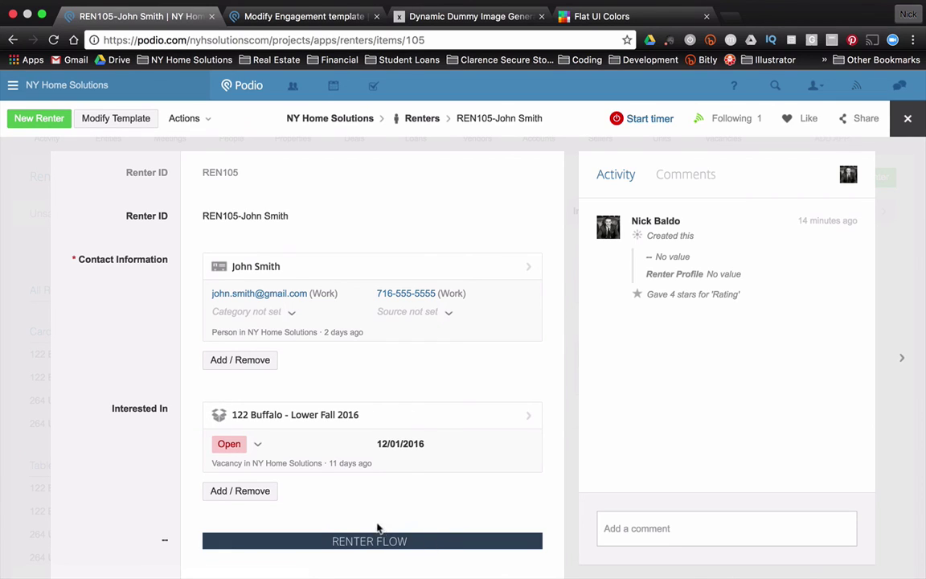
scroll(471, 518, "down", 2)
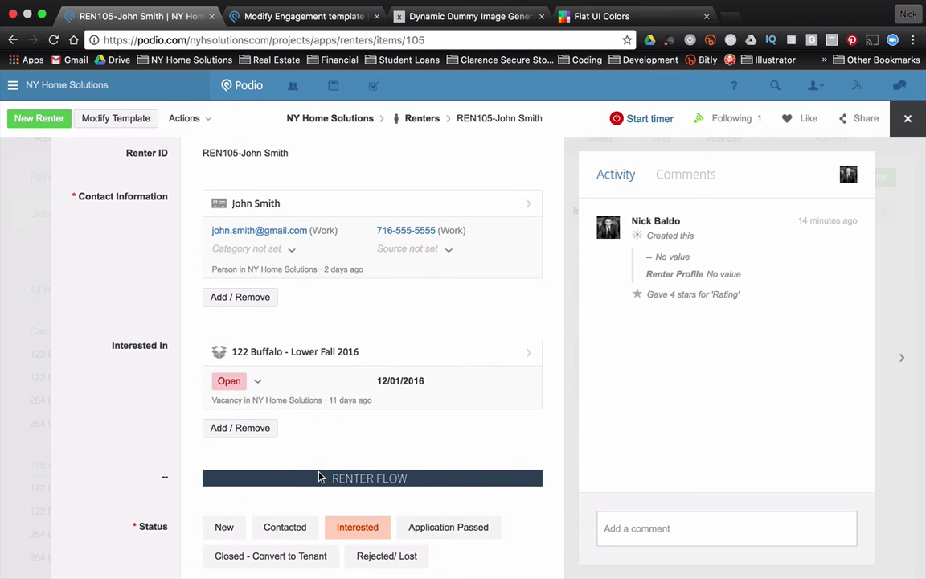